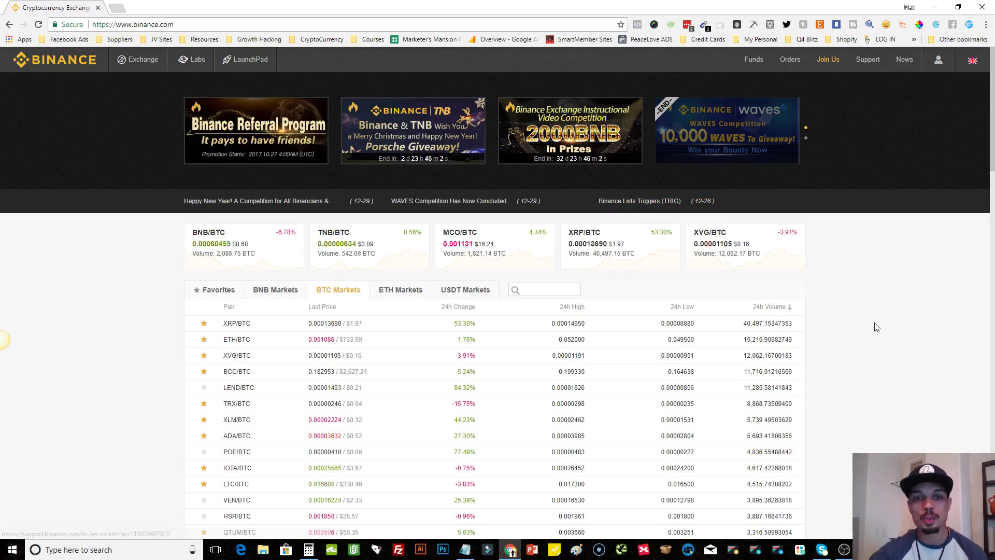
# - Look over the BTC Markets list with its pairs, last prices, 24h changes and volumes
pyautogui.scroll(-2, 902, 379)
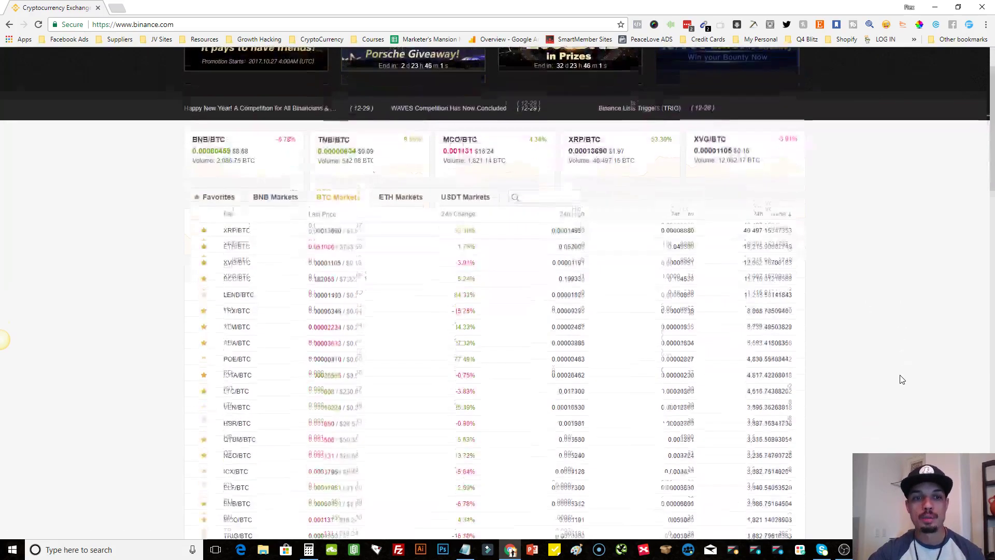
pyautogui.scroll(2, 902, 380)
pyautogui.scroll(-1, 902, 379)
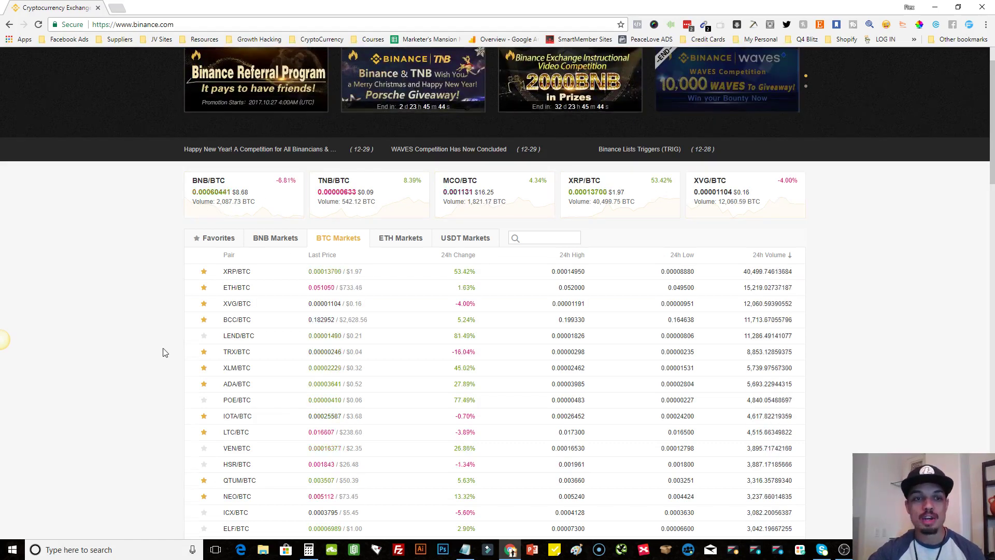
pyautogui.scroll(-2, 163, 350)
pyautogui.scroll(-1, 481, 292)
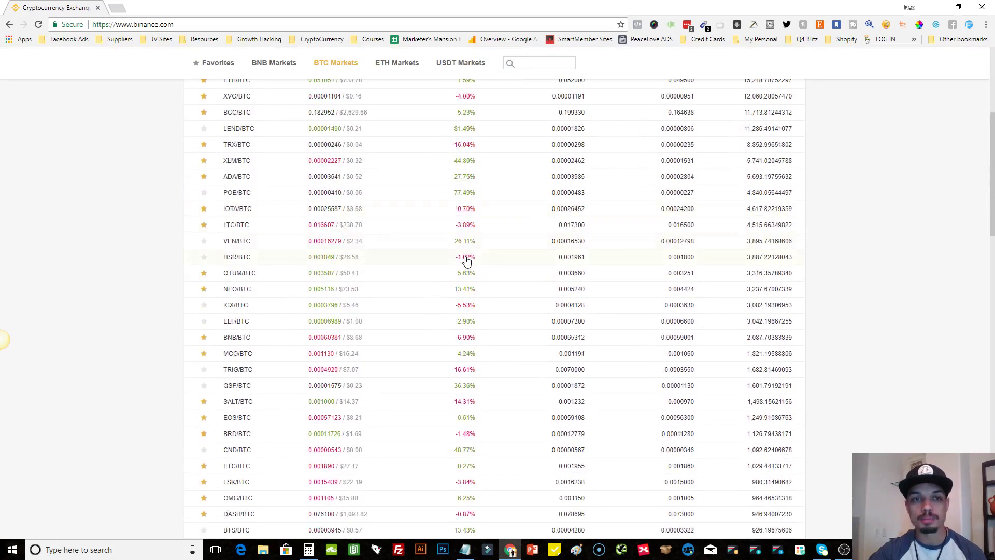
pyautogui.scroll(1, 467, 260)
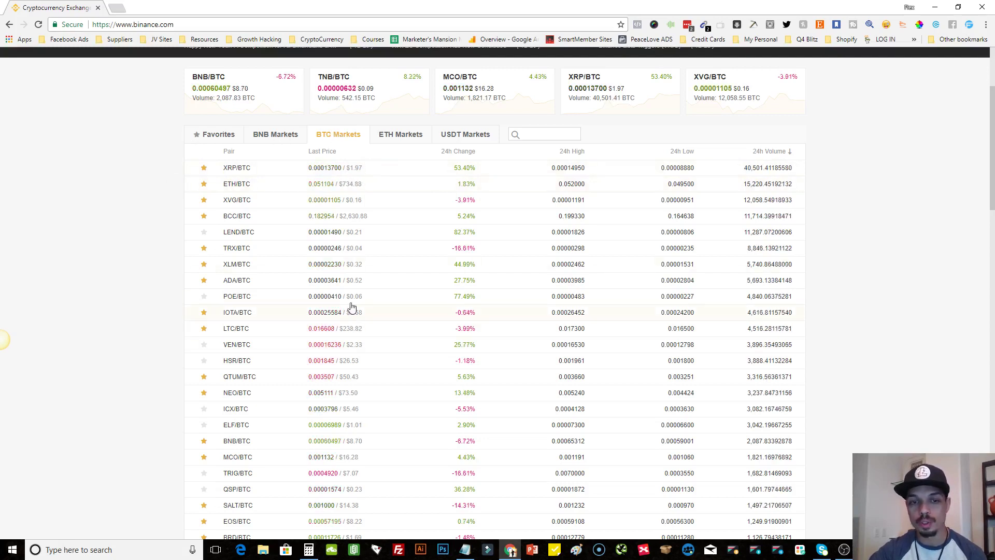
# - Look through the trading pairs in the ETH Markets, USDT Markets and BNB Markets lists
pyautogui.click(393, 136)
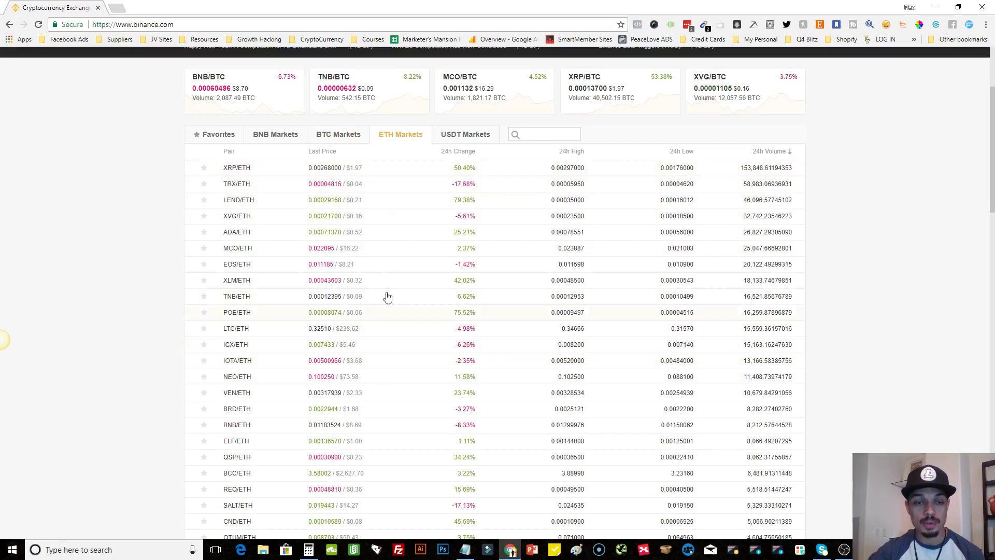
pyautogui.click(452, 136)
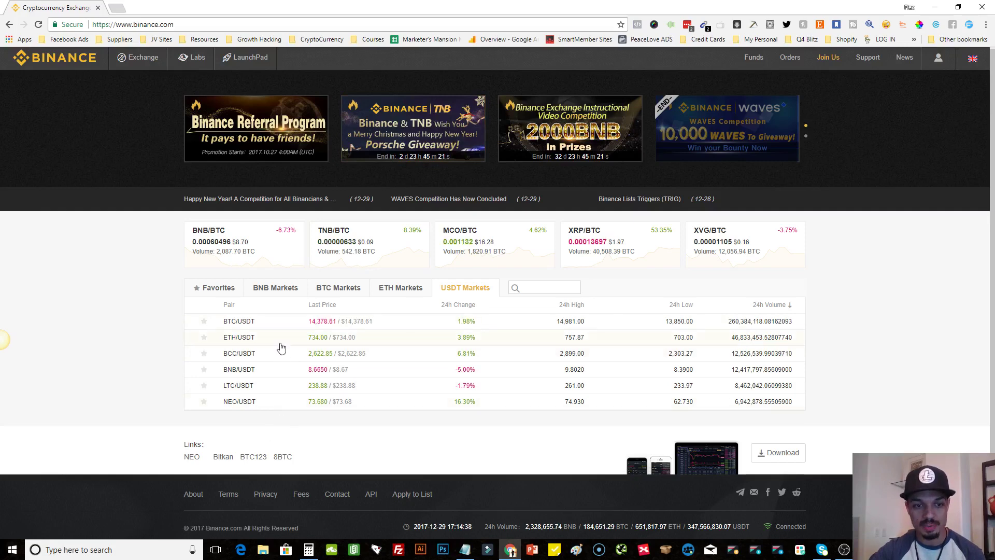
pyautogui.click(264, 288)
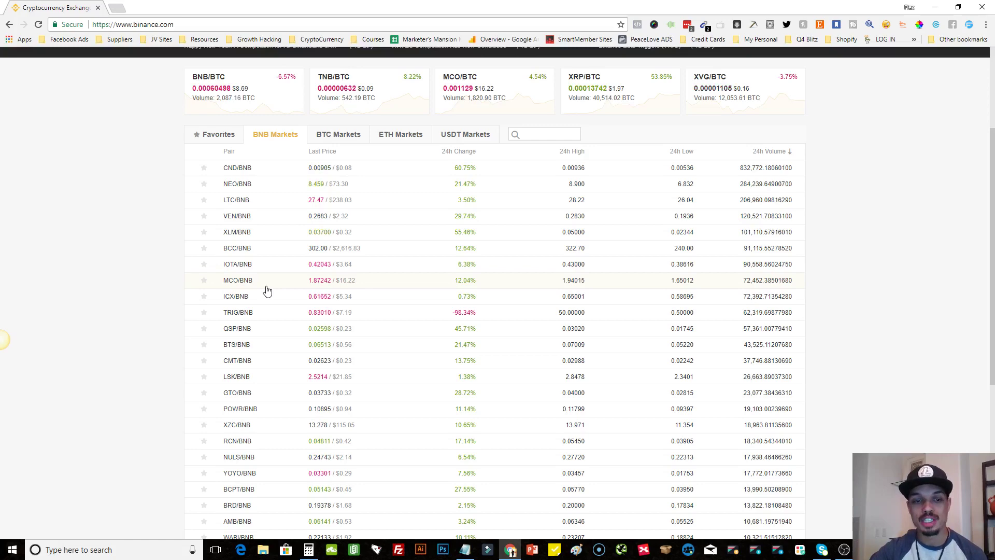
pyautogui.scroll(-1, 268, 290)
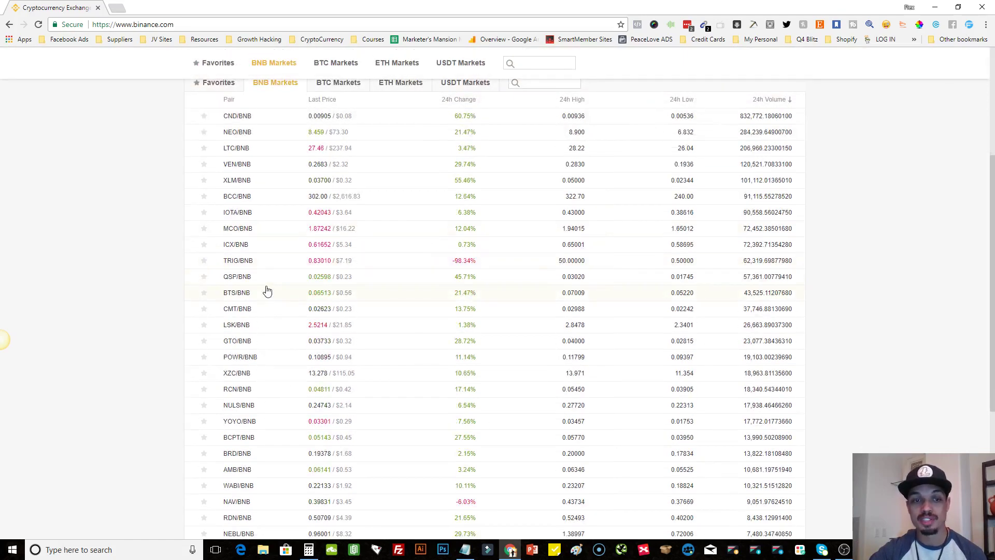
pyautogui.scroll(1, 267, 290)
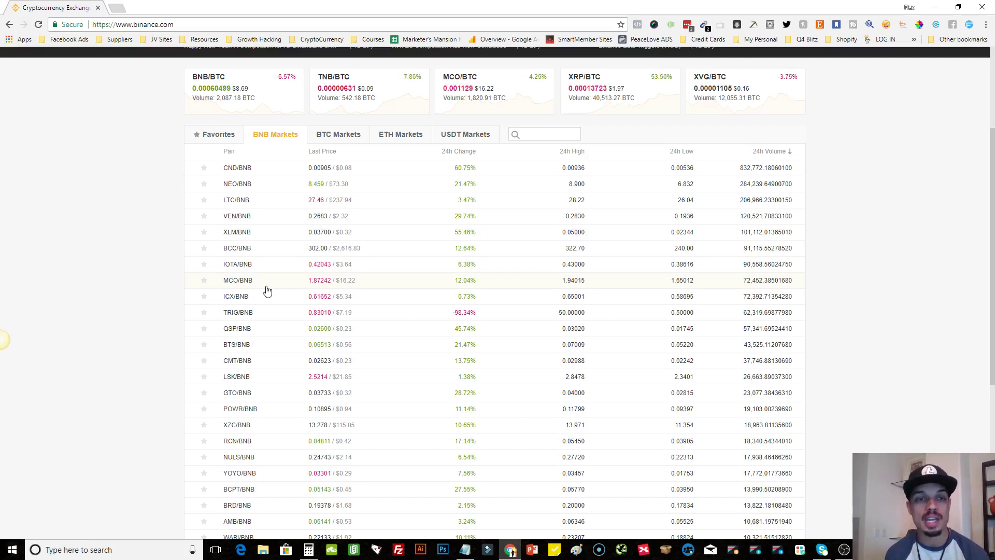
pyautogui.scroll(2, 268, 290)
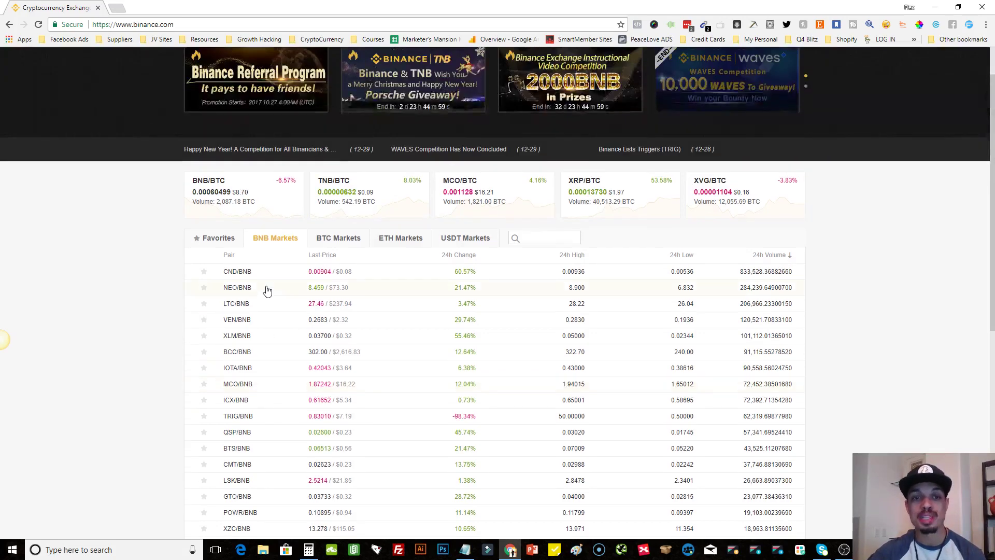
pyautogui.scroll(1, 268, 290)
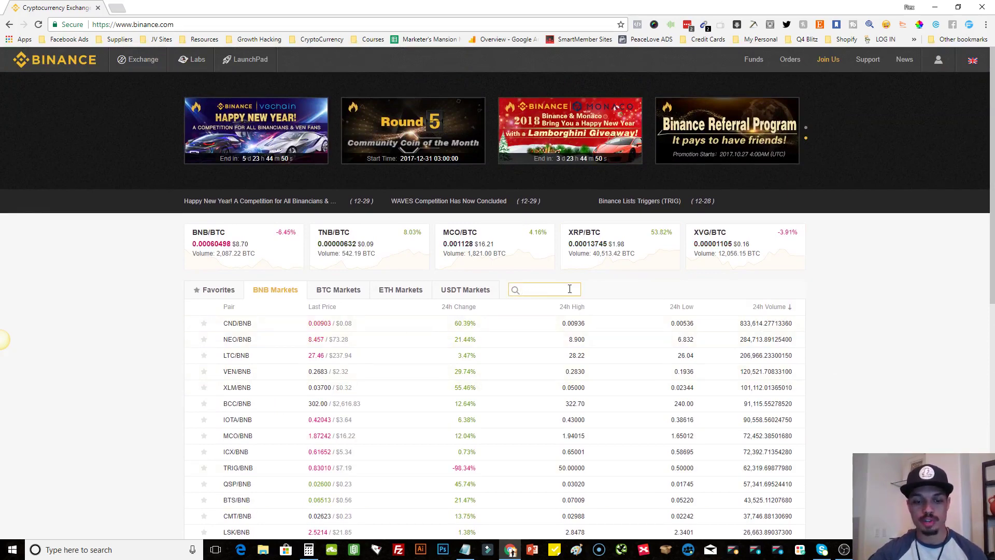
# - Search the market list for "xrp" and check the pair in the BTC, ETH and USDT markets
pyautogui.write('xrp')
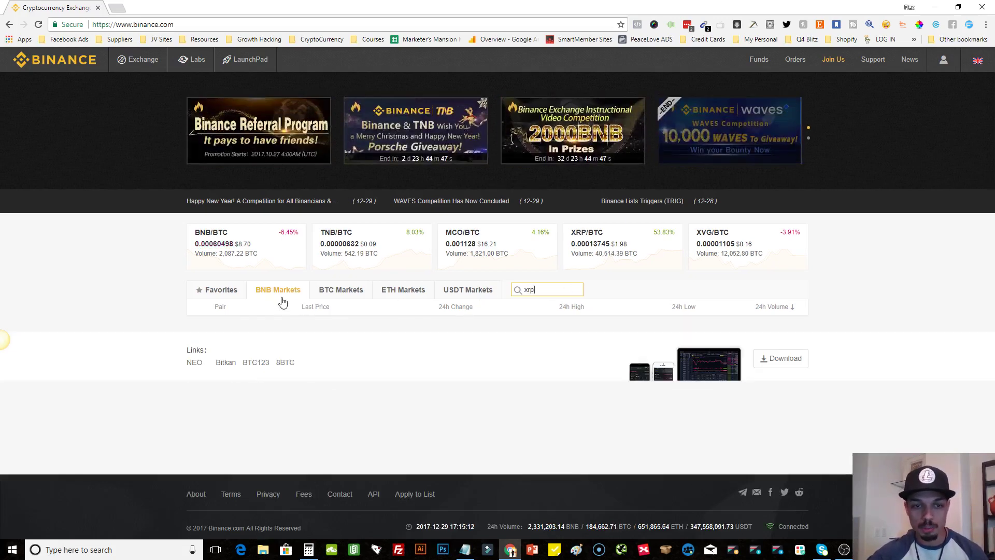
pyautogui.click(327, 292)
pyautogui.click(384, 295)
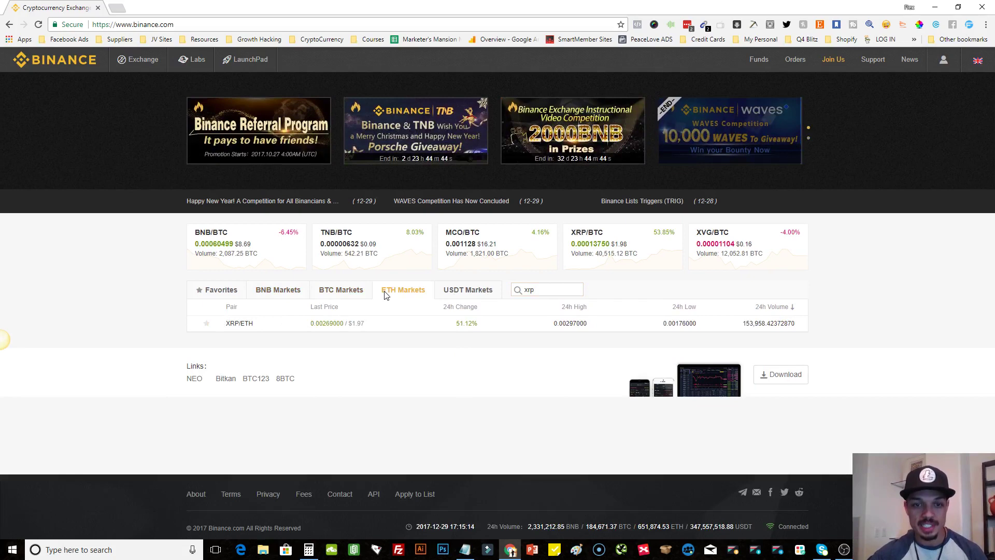
pyautogui.click(476, 289)
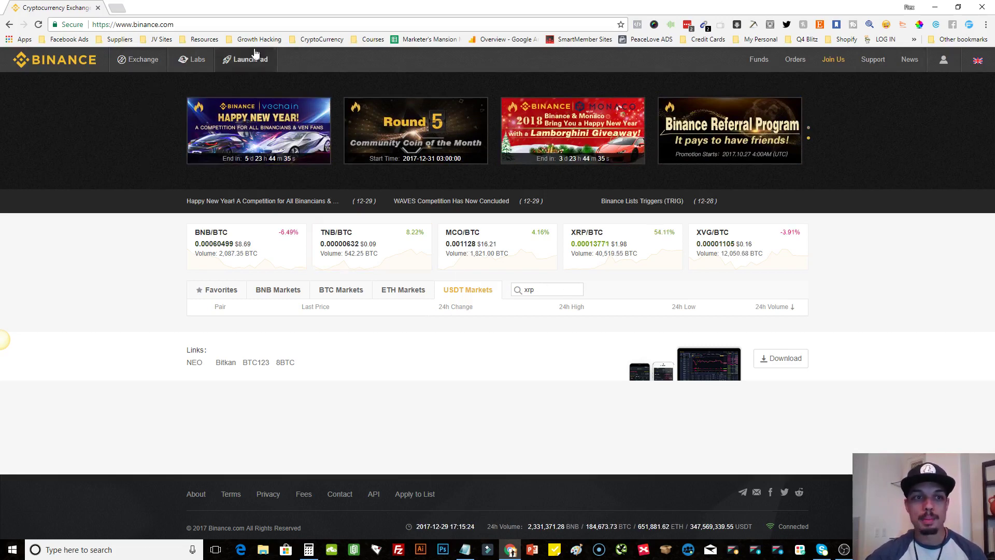
# - Open the Labs and LaunchPad pages, each in a new browser tab
pyautogui.moveTo(136, 62)
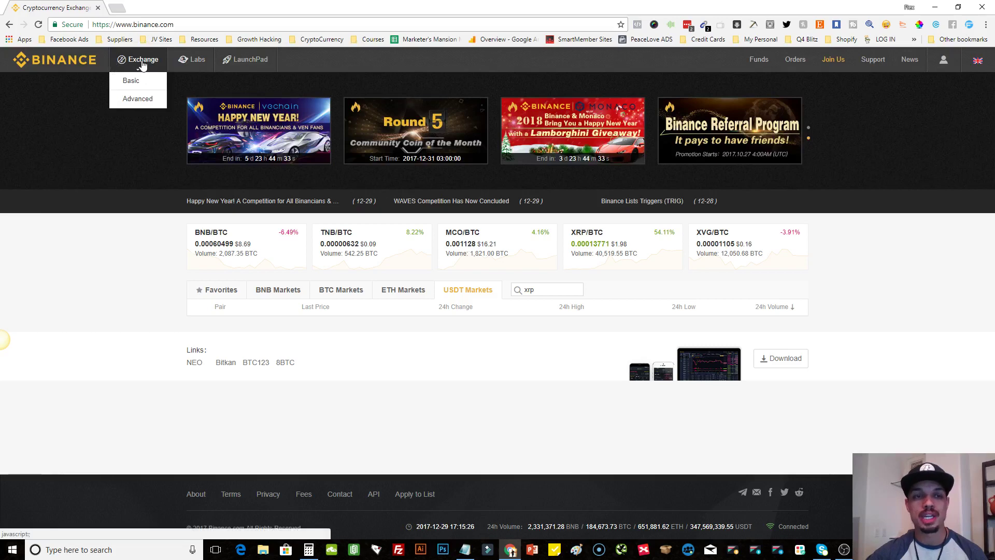
pyautogui.rightClick(203, 61)
pyautogui.click(223, 65)
pyautogui.rightClick(239, 66)
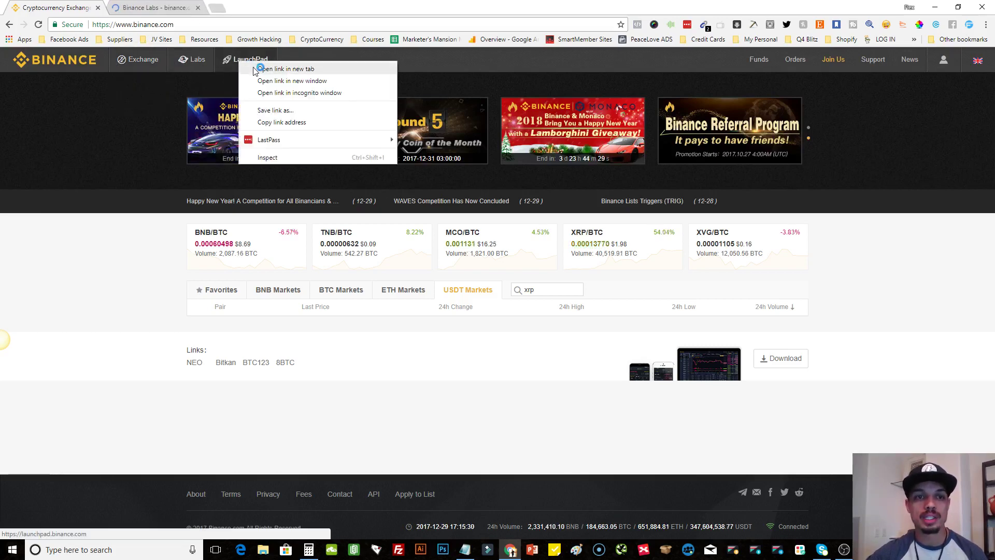
pyautogui.click(252, 71)
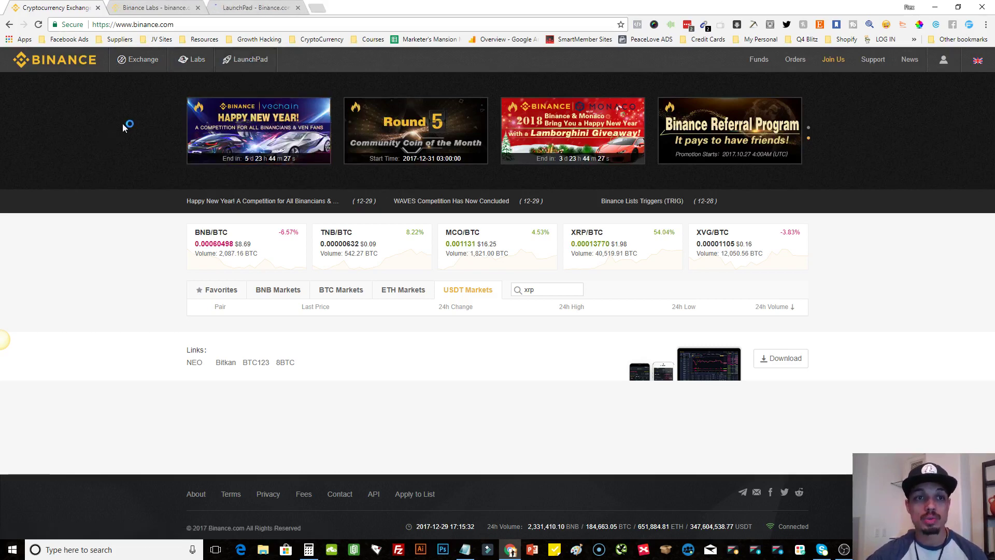
# - Review the Binance Labs and LaunchPad pages, closing each one to return to the exchange home page
pyautogui.click(150, 8)
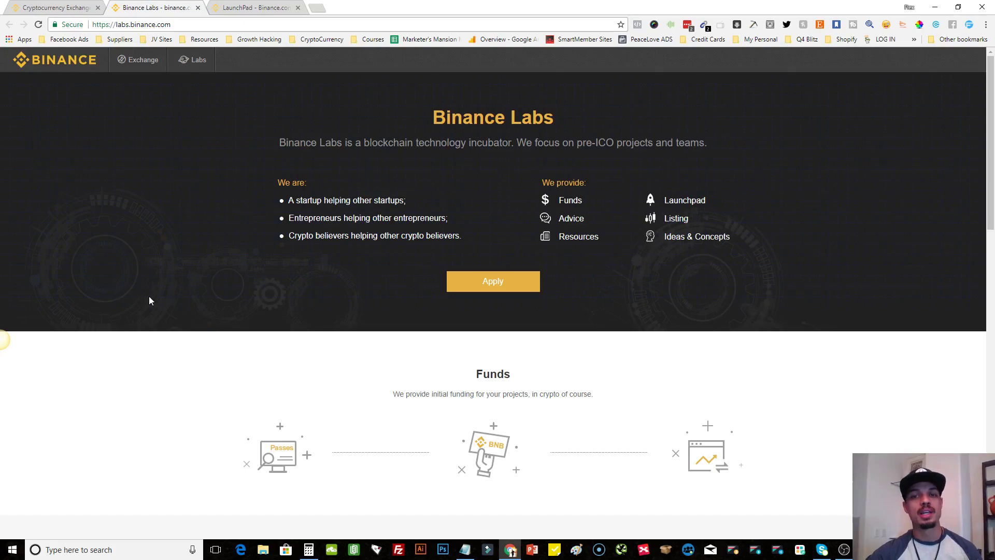
pyautogui.scroll(-3, 150, 301)
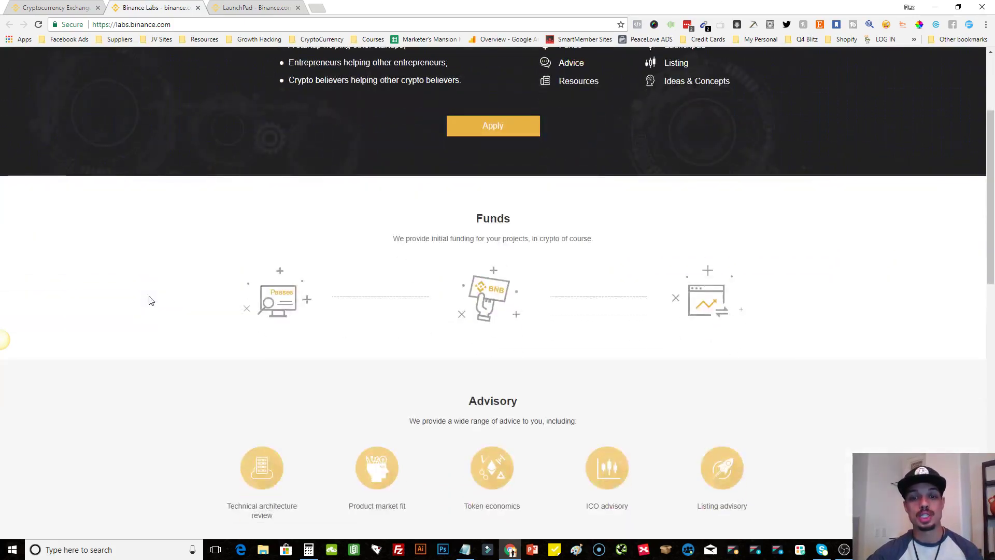
pyautogui.scroll(-2, 150, 300)
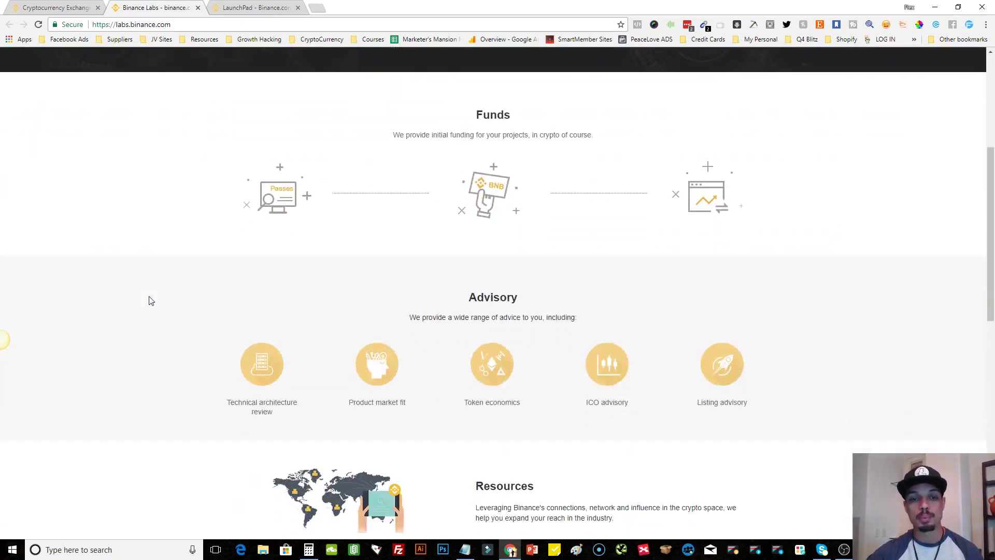
pyautogui.scroll(-1, 151, 300)
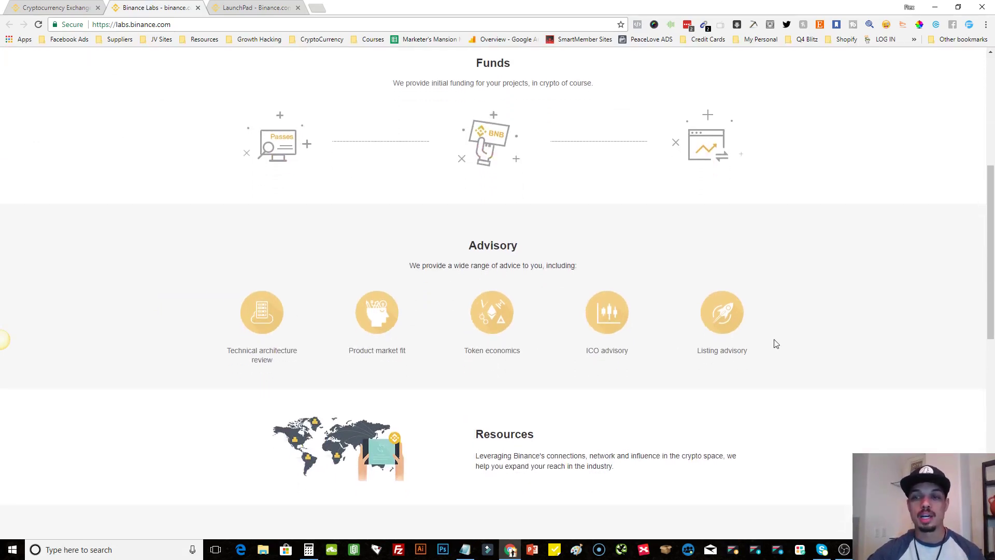
pyautogui.moveTo(992, 289); pyautogui.dragTo(992, 161)
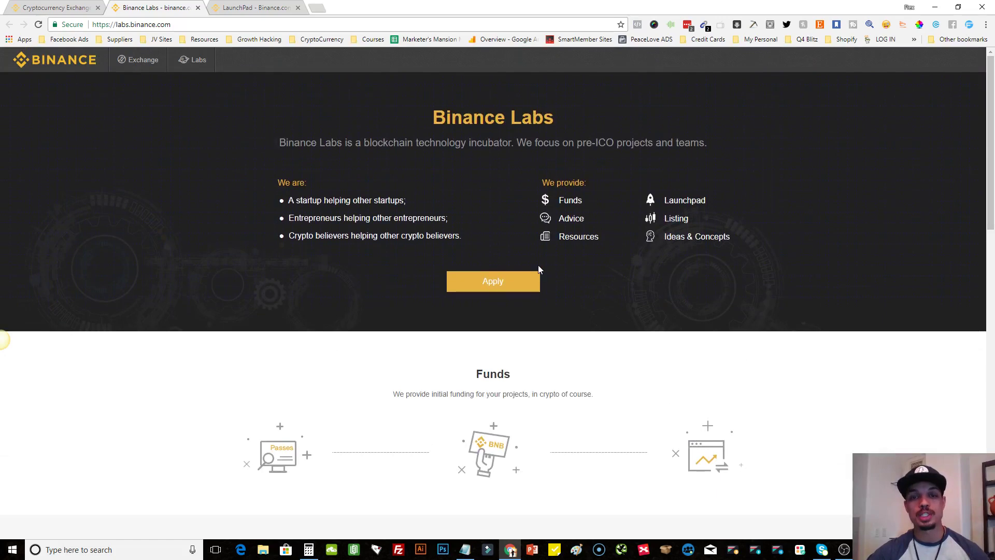
pyautogui.click(198, 8)
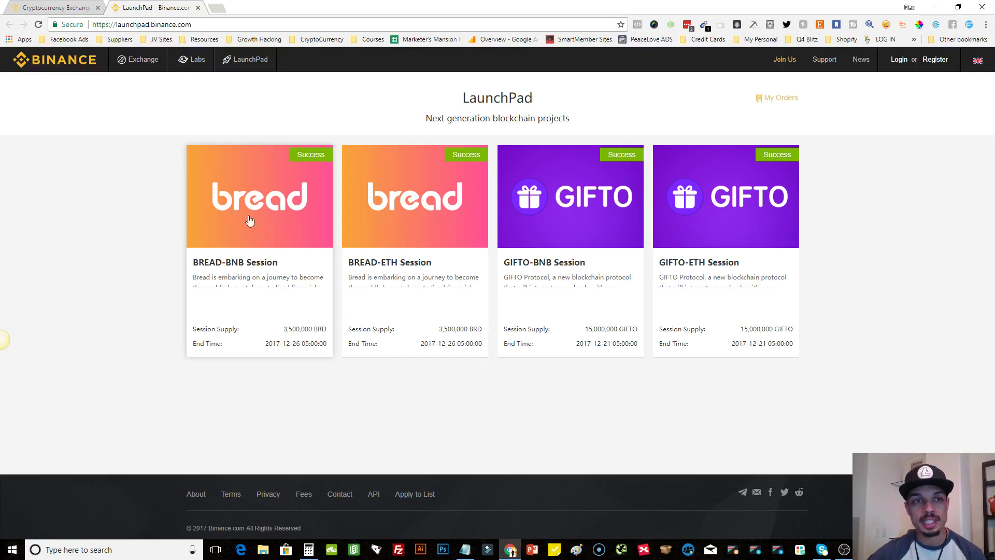
pyautogui.click(198, 8)
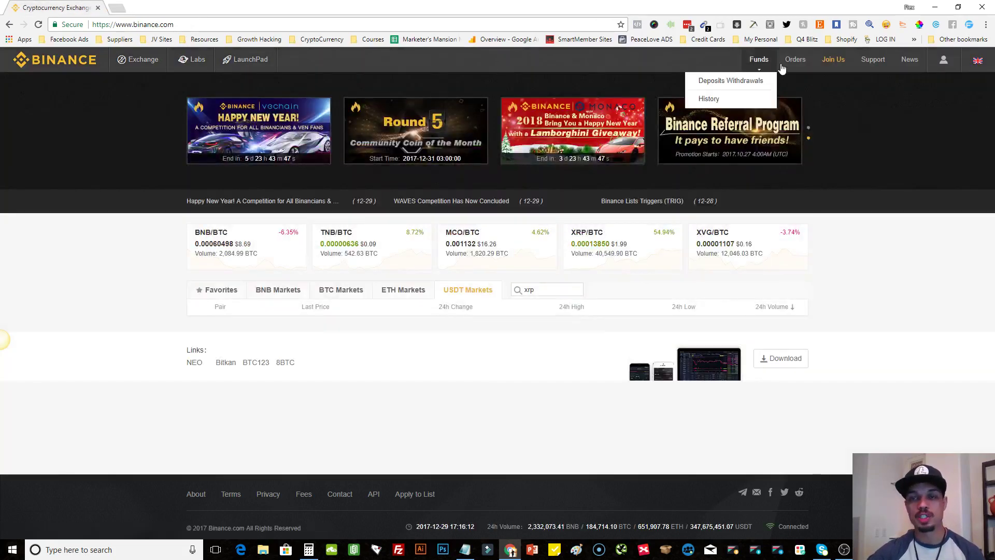
pyautogui.moveTo(977, 61)
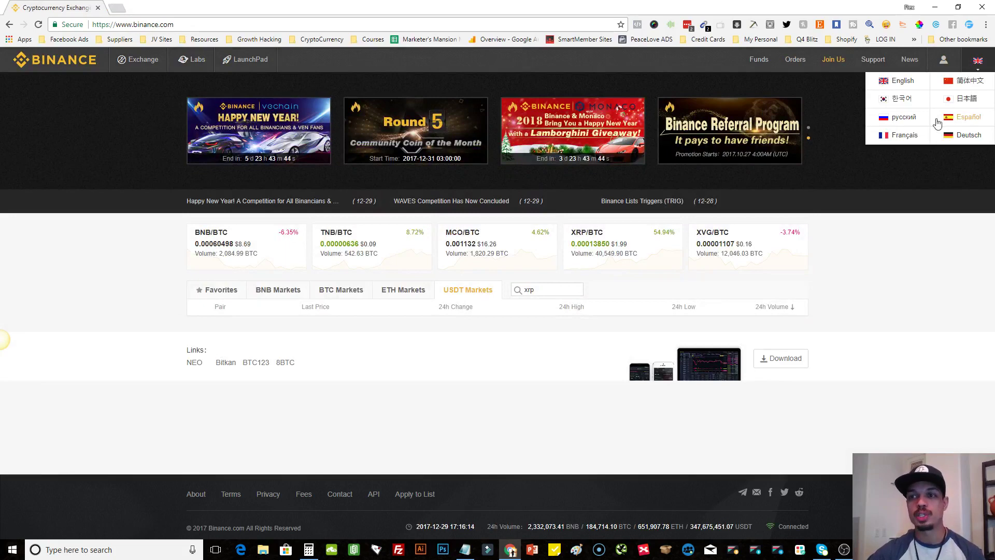
pyautogui.moveTo(939, 65)
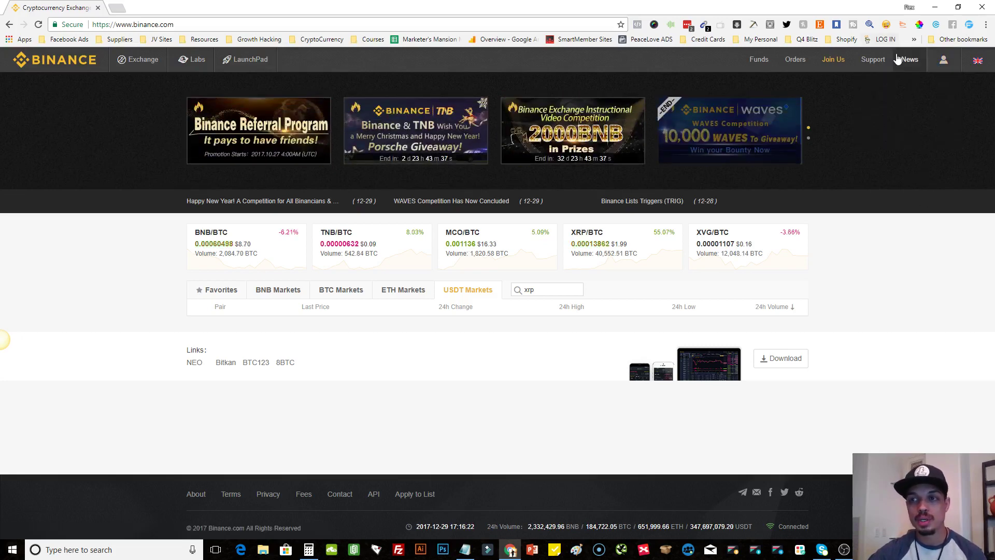
pyautogui.moveTo(807, 61)
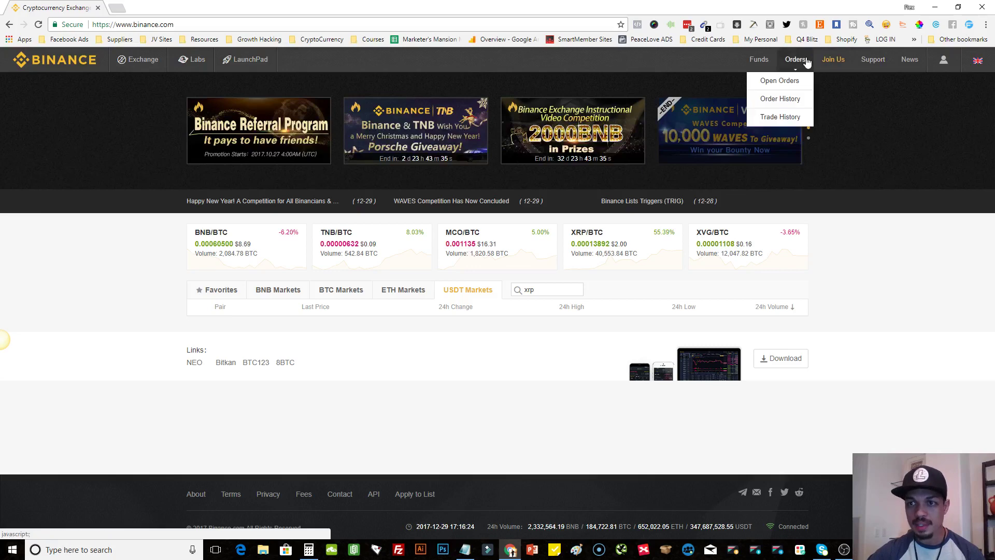
# - Open the Deposits & Withdrawals page and include small assets in the coin balance list
pyautogui.moveTo(762, 62)
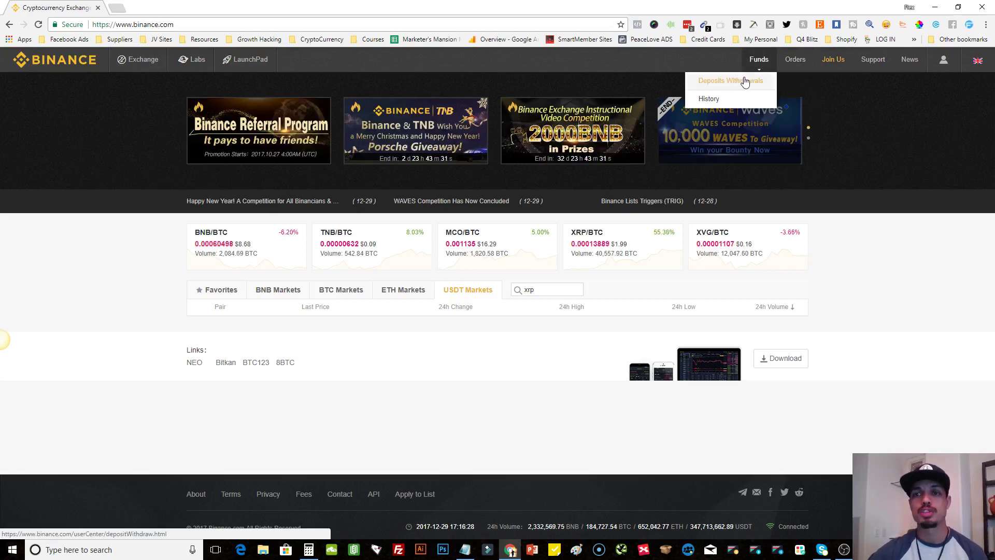
pyautogui.click(712, 83)
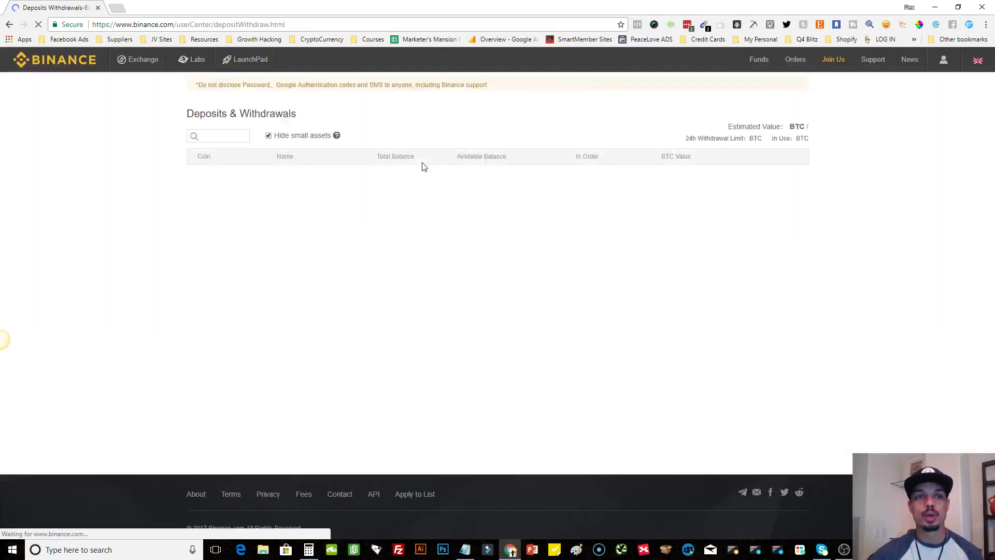
pyautogui.click(306, 141)
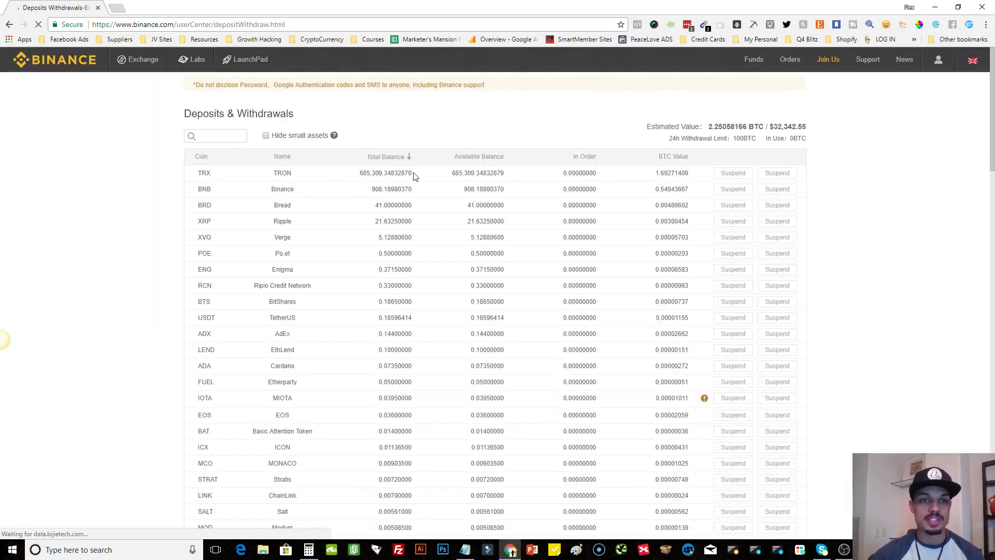
pyautogui.click(299, 142)
pyautogui.moveTo(992, 131)
pyautogui.mouseDown()
pyautogui.moveTo(993, 466)
pyautogui.moveTo(992, 113)
pyautogui.mouseUp()
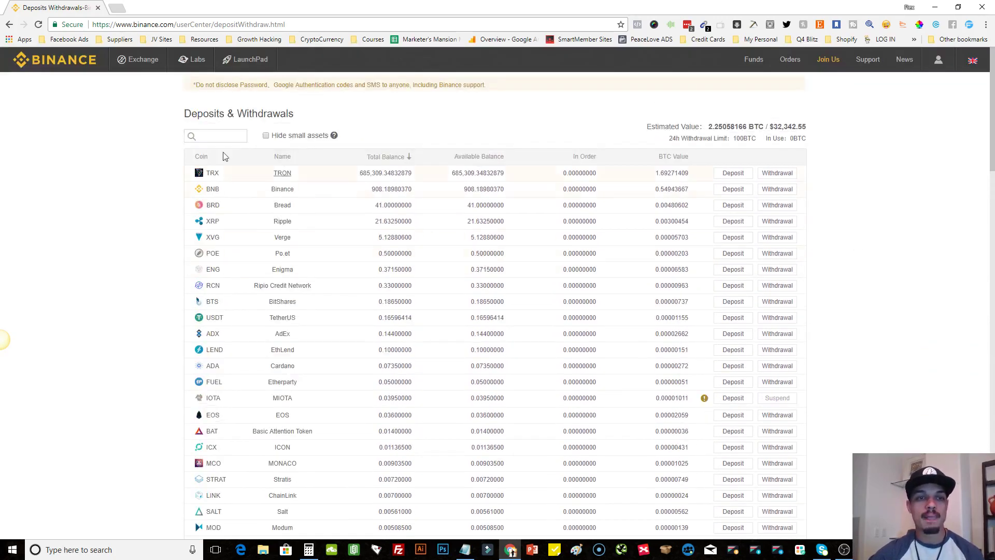
# - Filter the coins by "btc", show Bitcoin's deposit details and copy the BTC deposit address
pyautogui.write('btc')
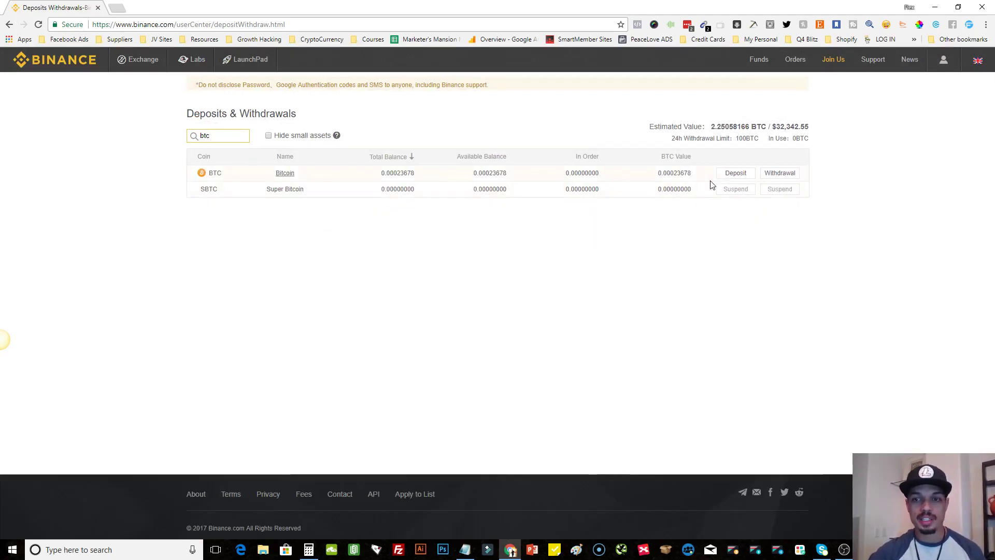
pyautogui.click(729, 176)
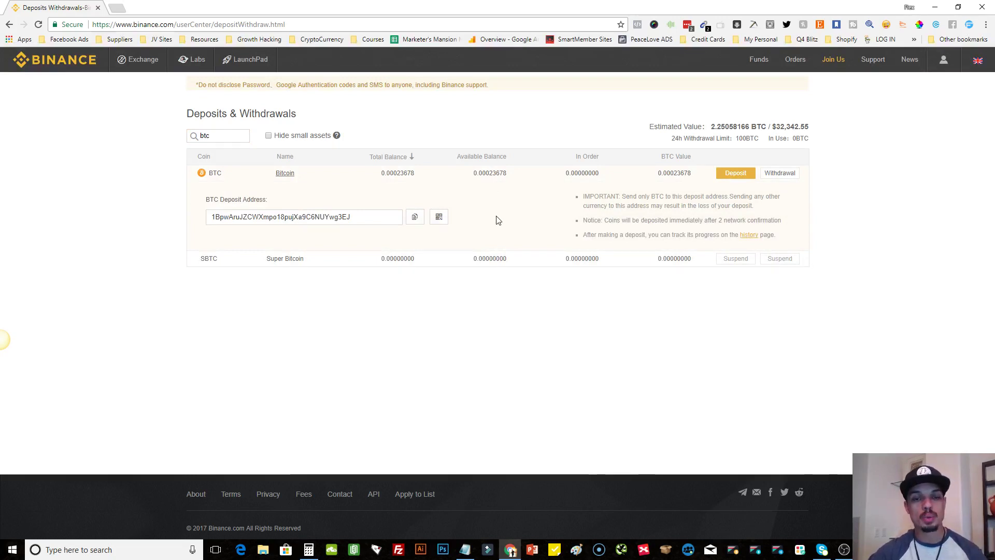
pyautogui.click(416, 217)
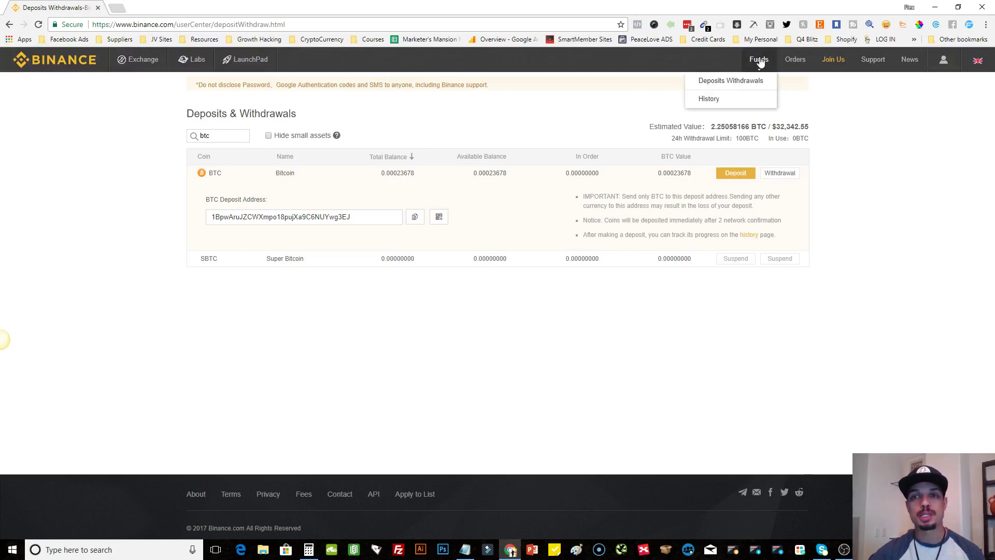
# - Open the Basic exchange trading page
pyautogui.moveTo(756, 63)
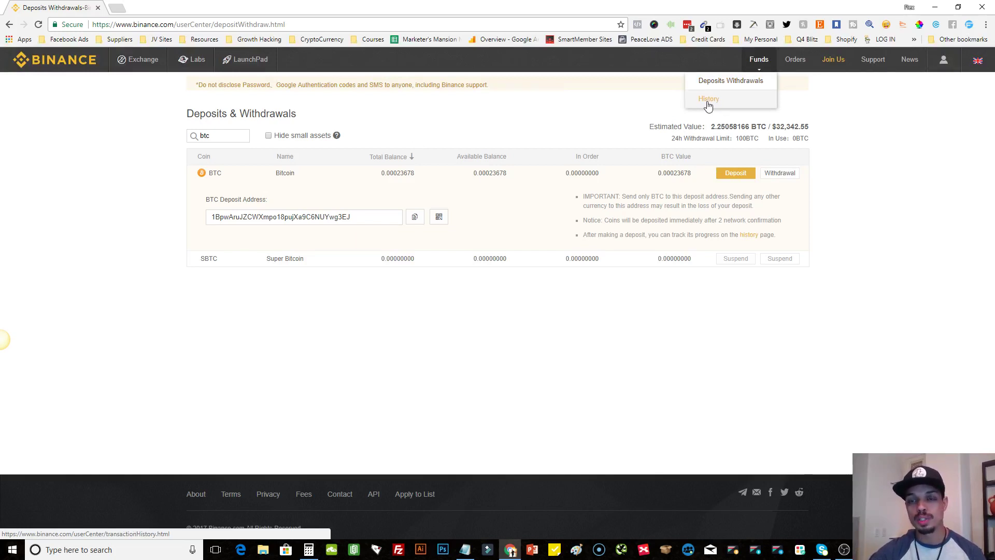
pyautogui.moveTo(799, 68)
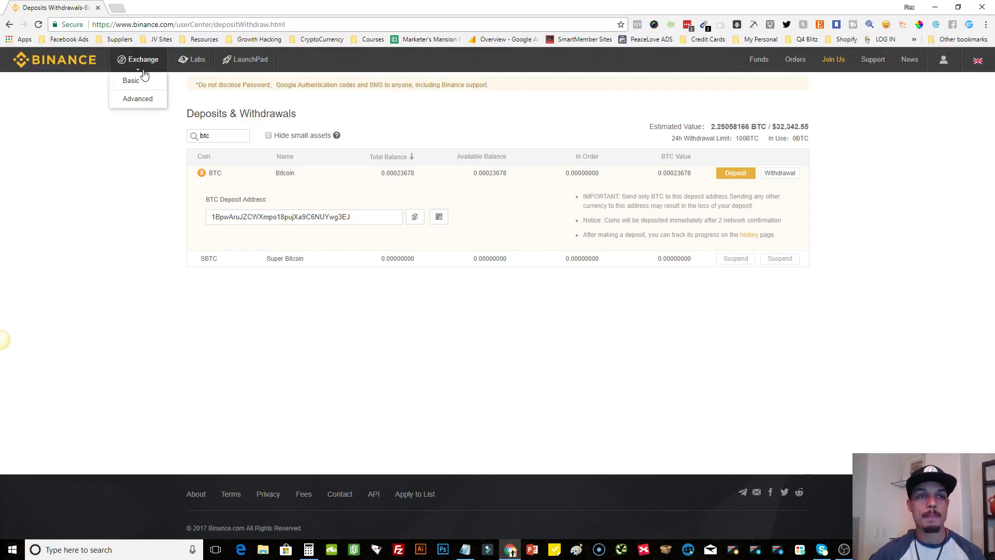
pyautogui.click(130, 81)
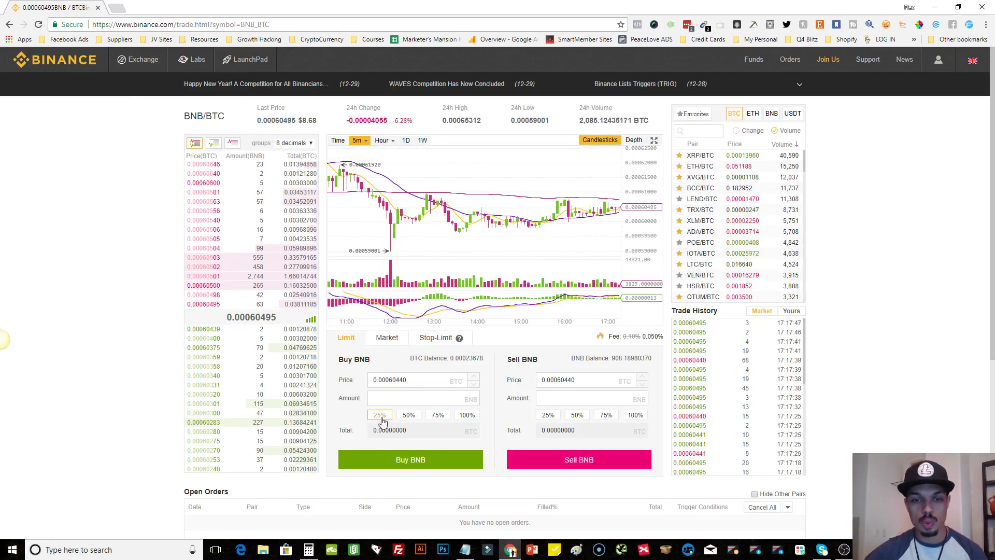
# - Examine the trading pair name in the BNB/BTC heading, highlighting the whole pair and its BNB part
pyautogui.moveTo(225, 117); pyautogui.dragTo(179, 122)
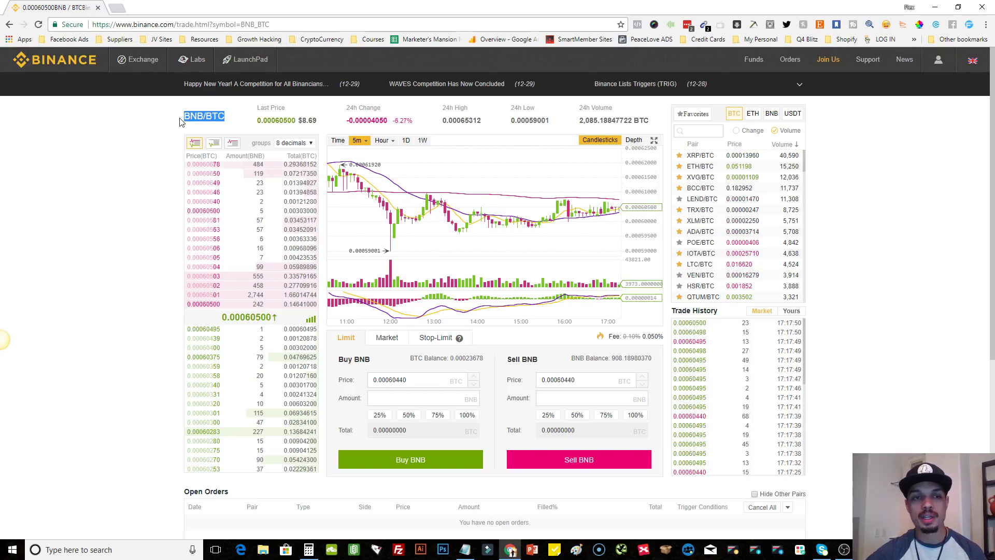
pyautogui.click(188, 119)
pyautogui.doubleClick(187, 118)
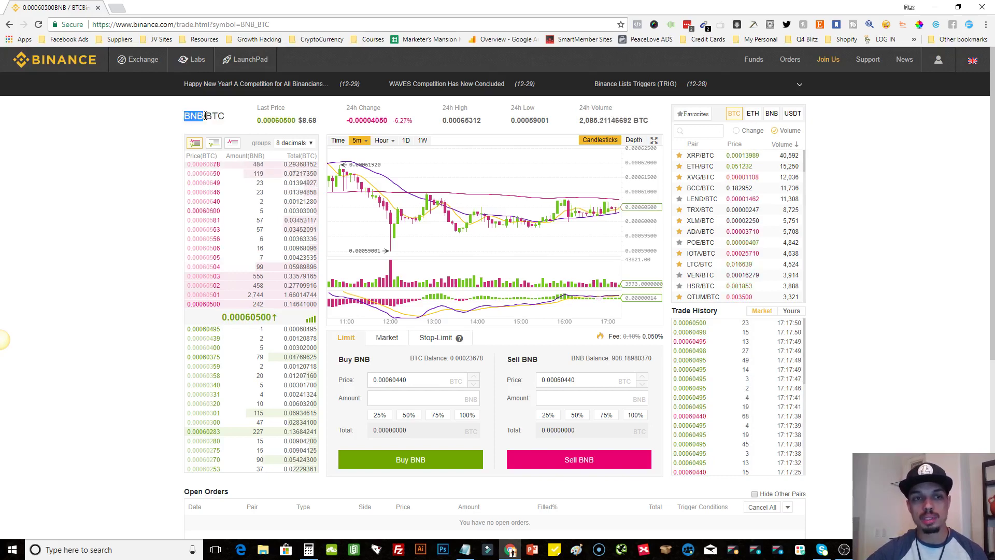
pyautogui.tripleClick(204, 116)
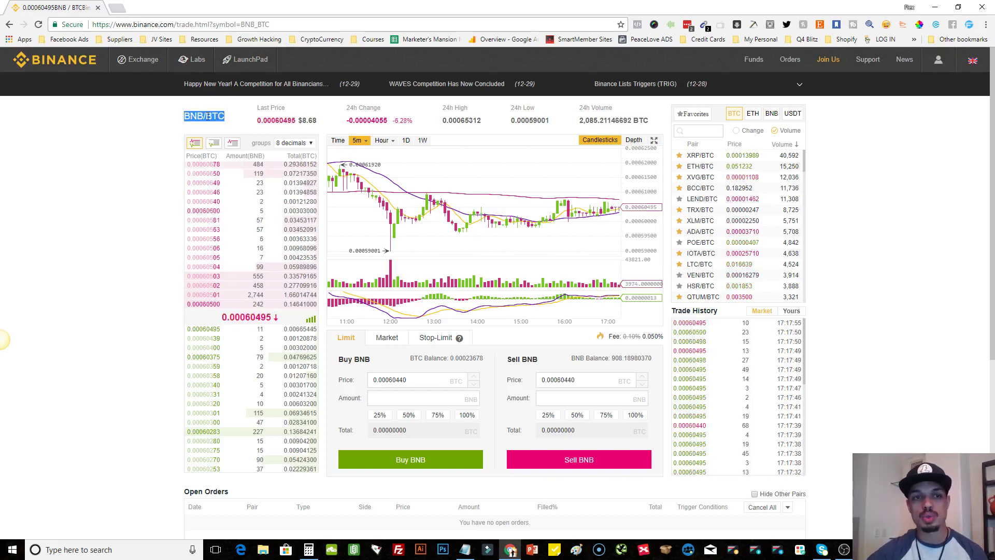
pyautogui.click(198, 116)
# - Examine the BNB/BTC pair's last price and its 24-hour change, high, low and volume
pyautogui.moveTo(296, 119); pyautogui.dragTo(259, 125)
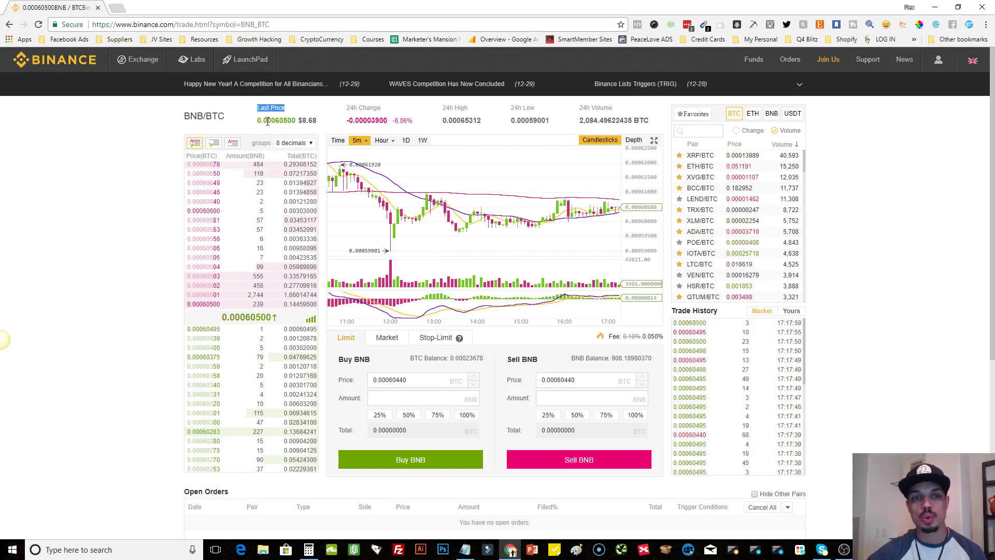
pyautogui.tripleClick(267, 121)
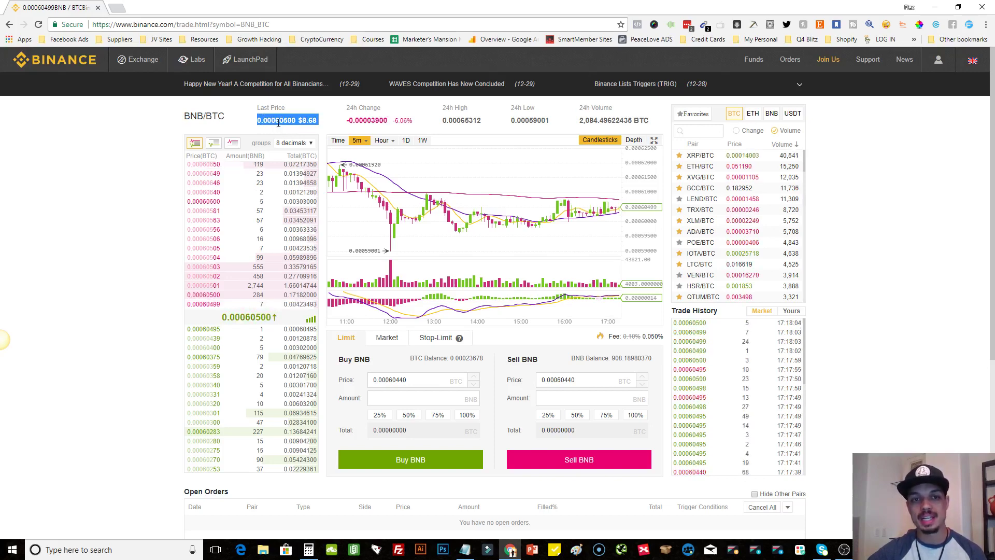
pyautogui.doubleClick(305, 120)
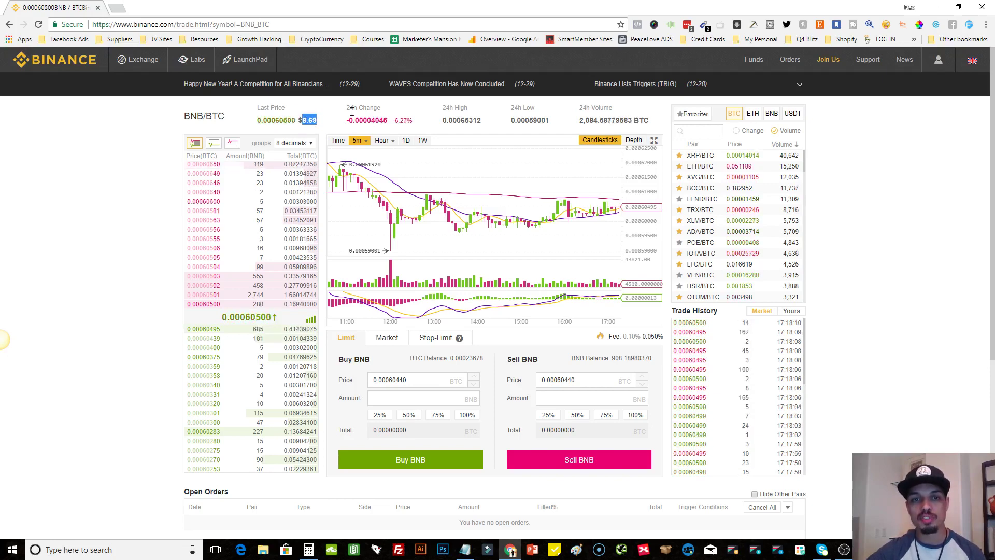
pyautogui.doubleClick(398, 120)
pyautogui.click(397, 120)
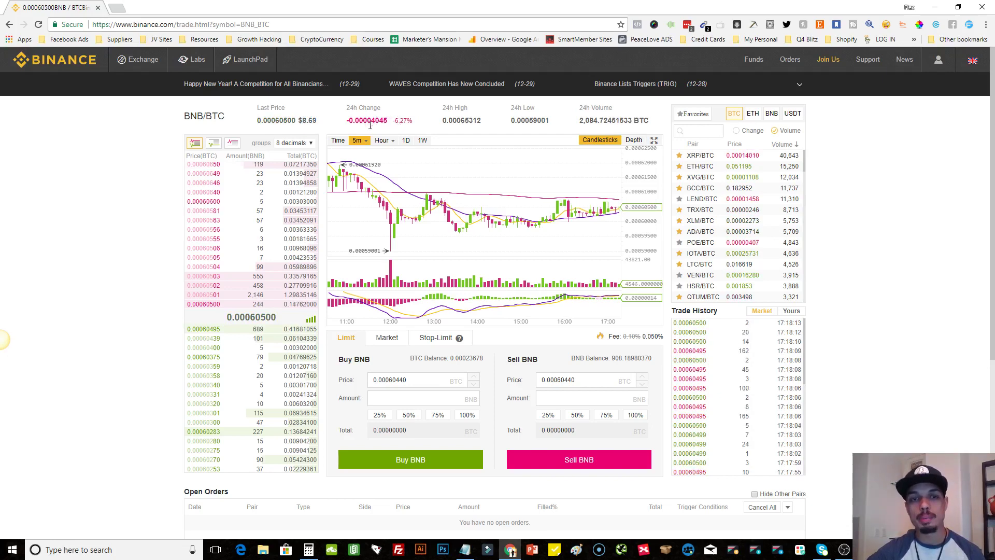
pyautogui.doubleClick(456, 120)
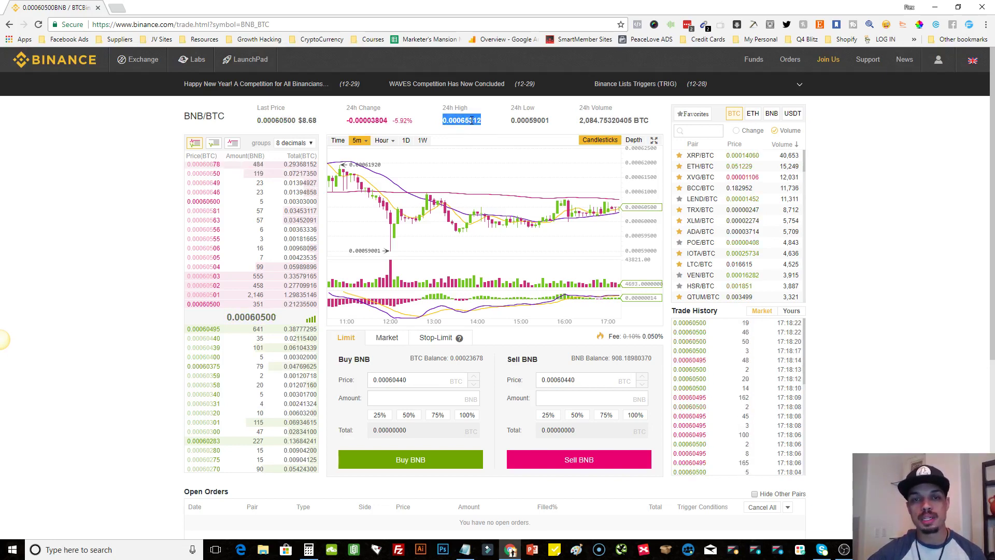
pyautogui.doubleClick(530, 121)
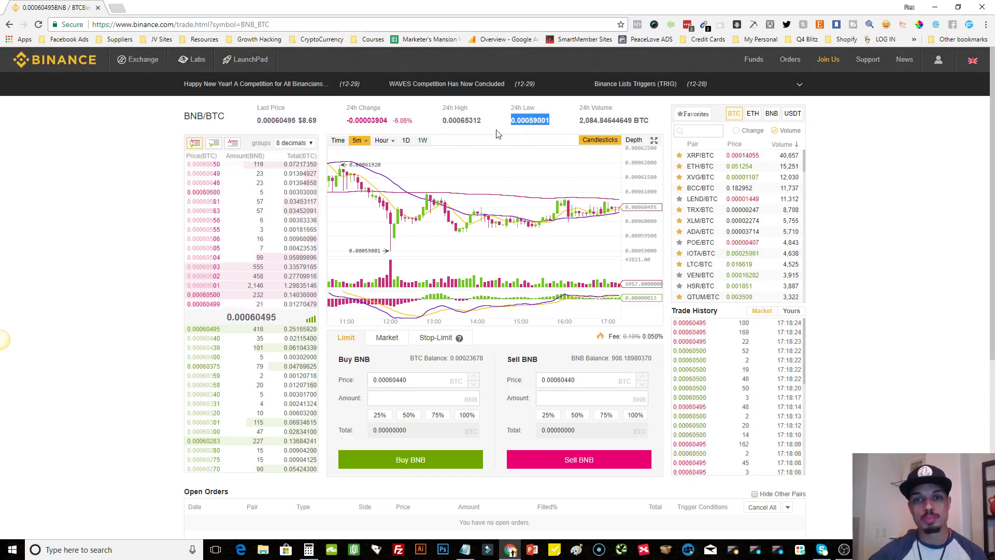
pyautogui.doubleClick(603, 121)
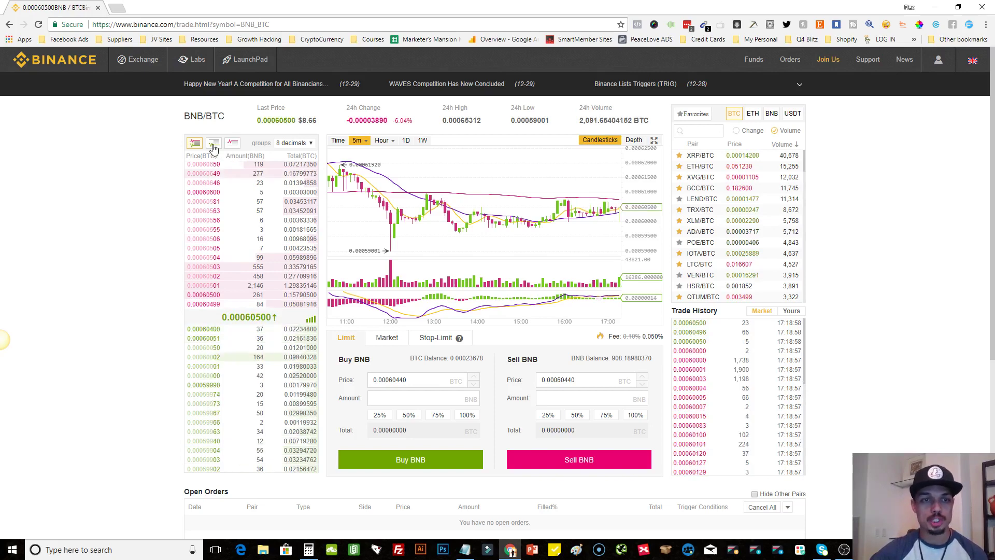
# - View only the buy orders and only the sell orders in the order book, and restore the combined view
pyautogui.click(213, 143)
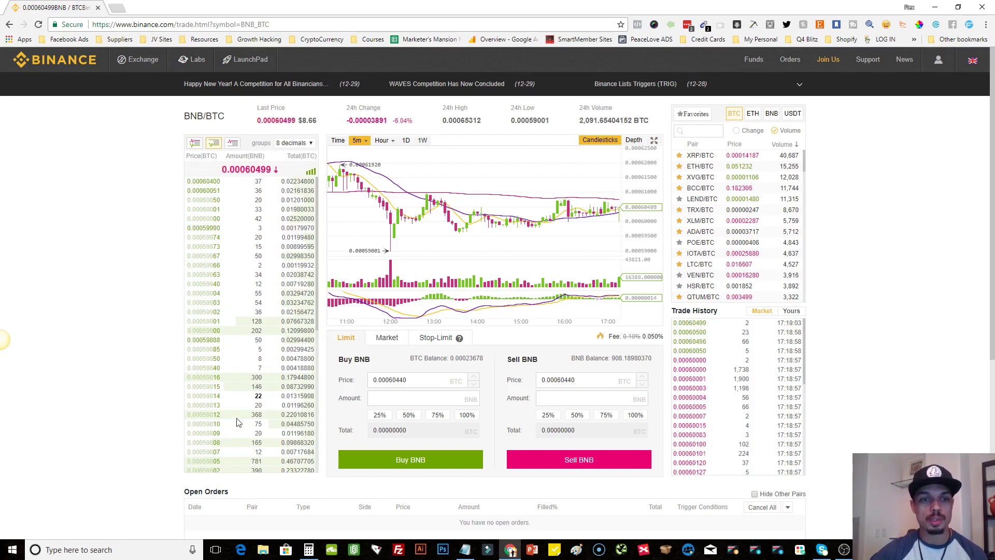
pyautogui.click(234, 148)
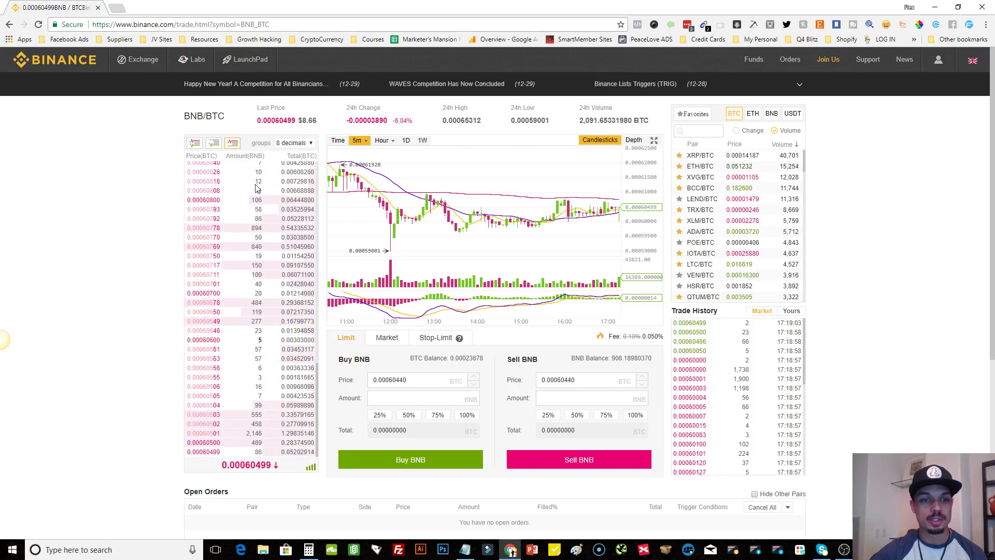
pyautogui.click(193, 144)
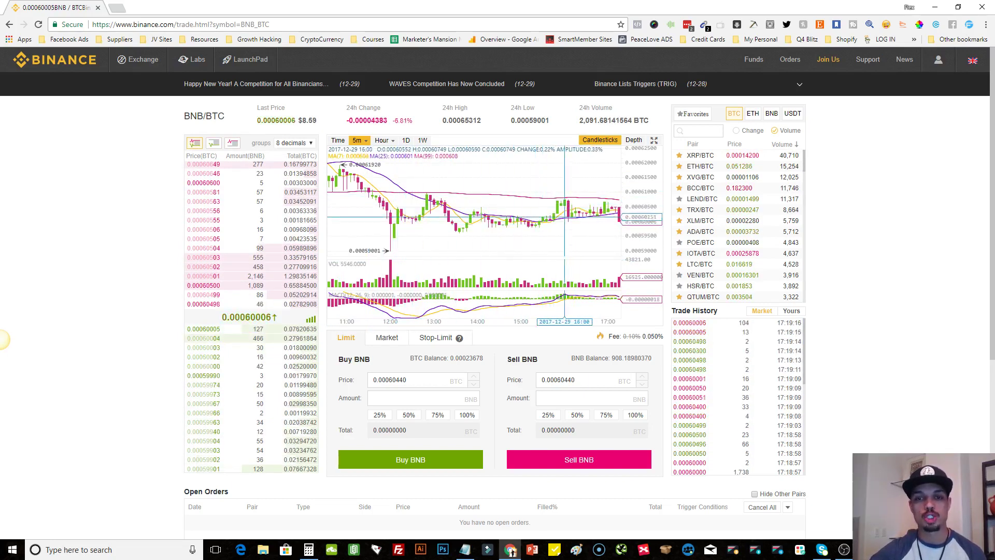
# - Preview the BNB/BTC chart in Time and 5m views, and set its candlestick interval to 15m
pyautogui.click(337, 141)
pyautogui.click(359, 140)
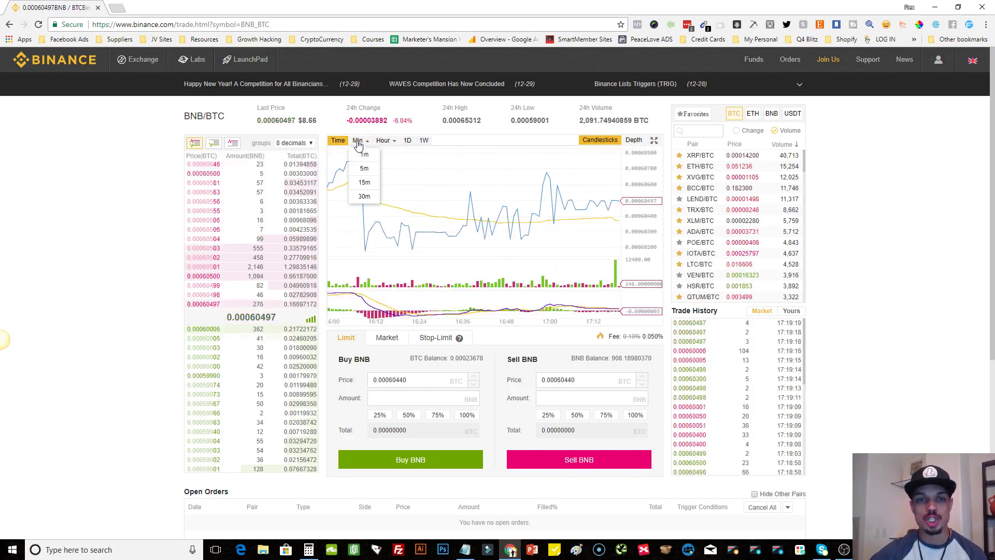
pyautogui.click(365, 169)
pyautogui.click(358, 141)
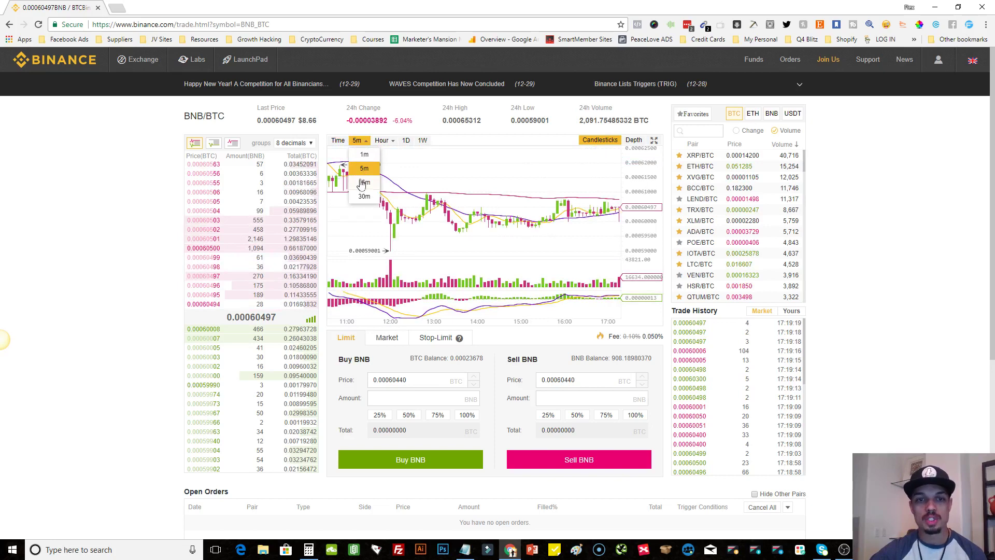
pyautogui.click(363, 182)
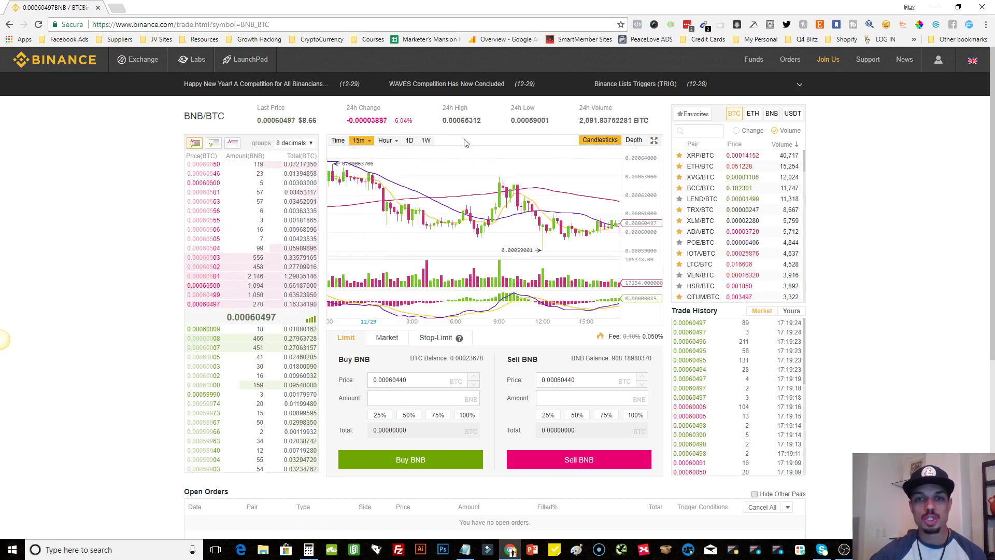
# - View the market depth chart for BNB/BTC and return to the candlestick chart
pyautogui.click(633, 140)
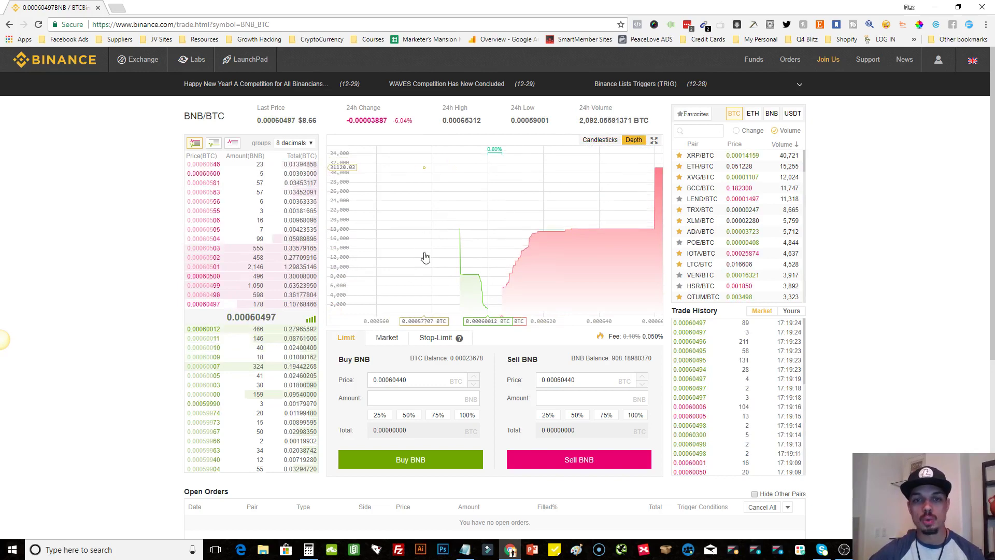
pyautogui.click(612, 141)
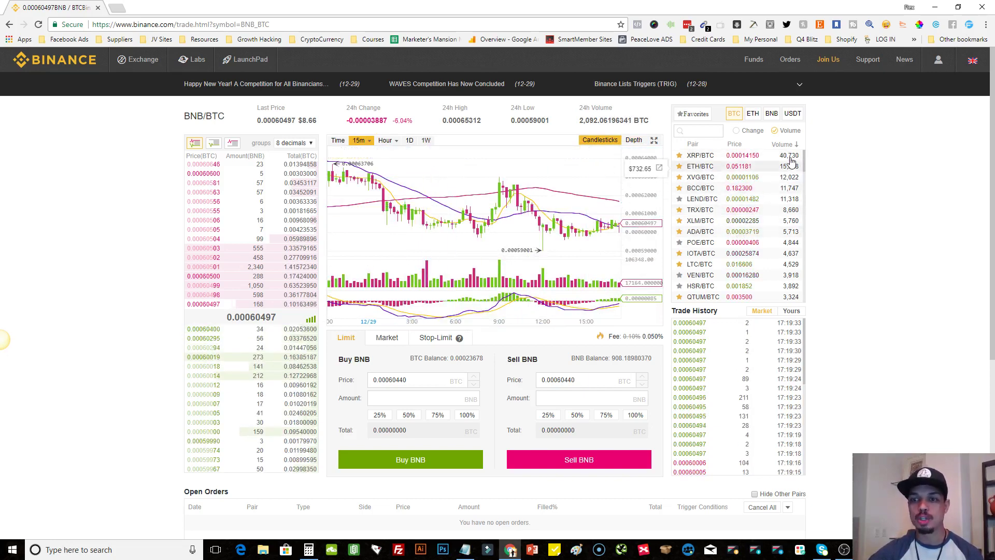
# - Browse the BTC and ETH market pairs, and switch the pair list to the BNB market
pyautogui.scroll(-1, 805, 164)
pyautogui.scroll(1, 805, 164)
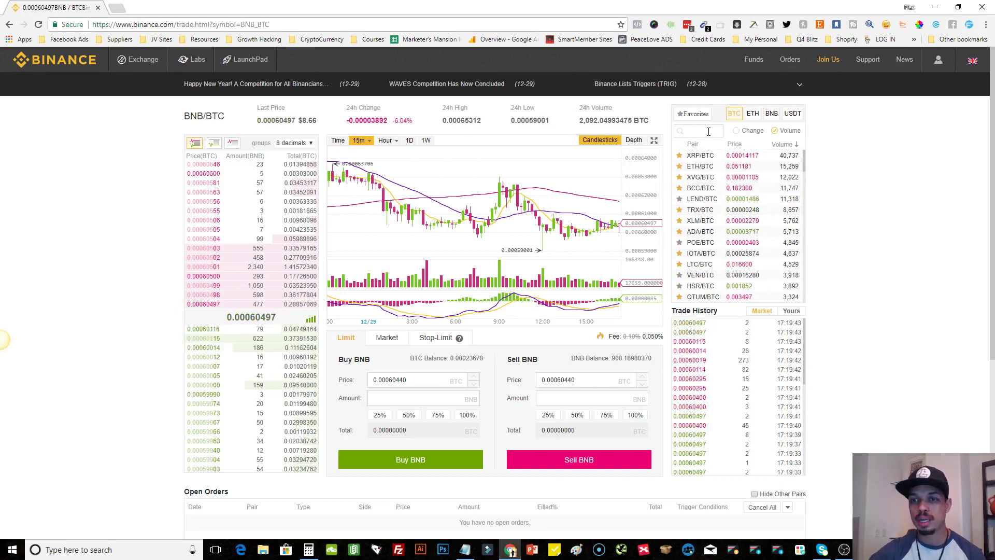
pyautogui.click(759, 115)
pyautogui.click(772, 114)
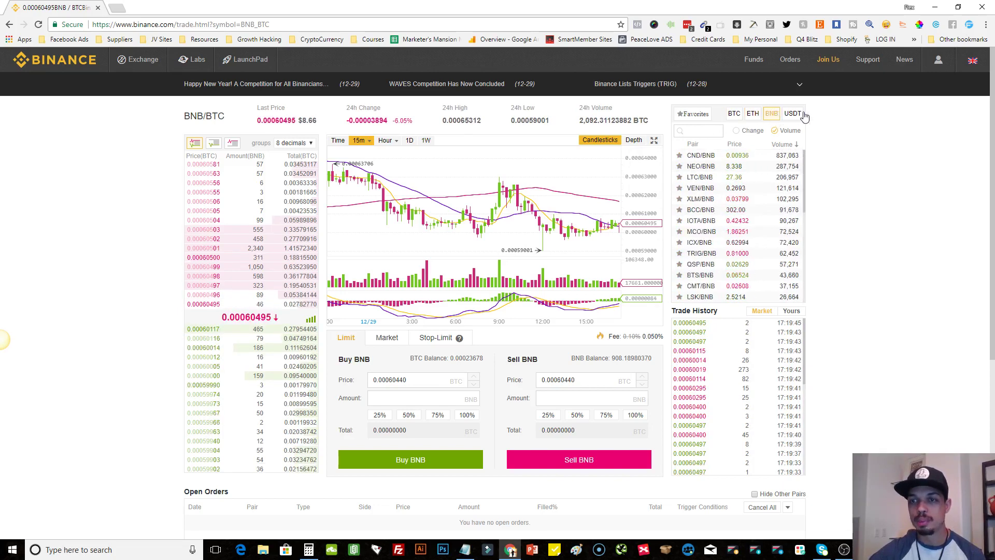
# - Open the NEO/BNB pair in a new browser tab and return to the BNB/BTC tab
pyautogui.click(708, 131)
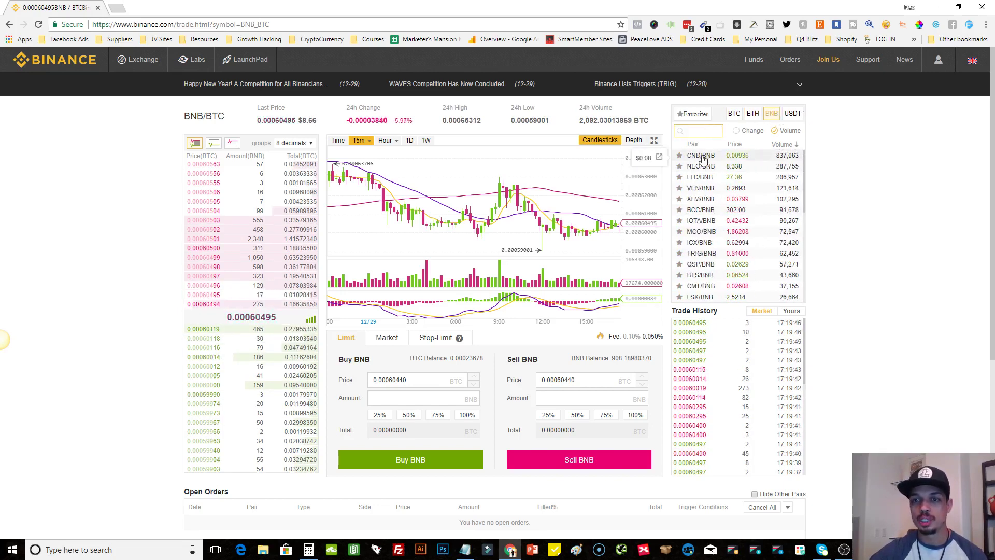
pyautogui.click(658, 170)
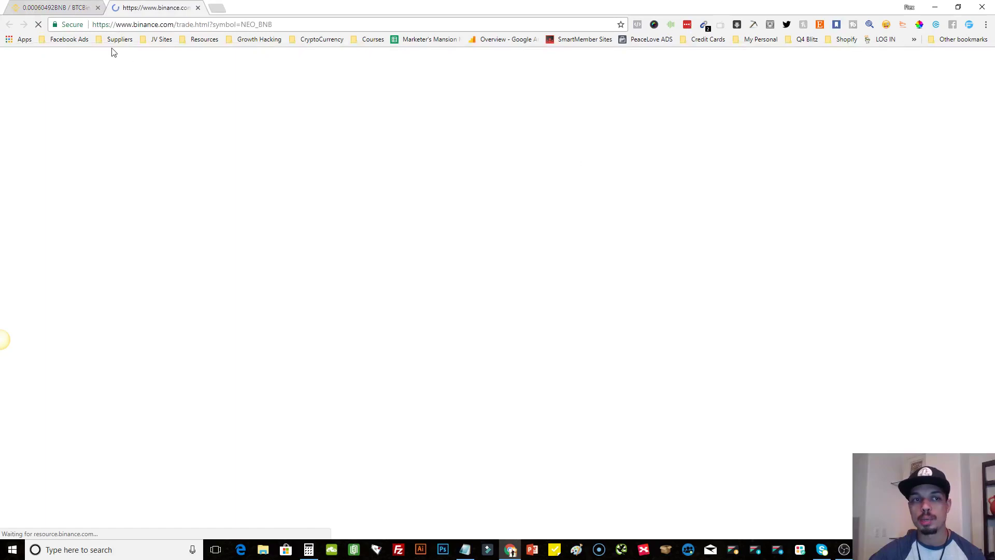
pyautogui.click(73, 2)
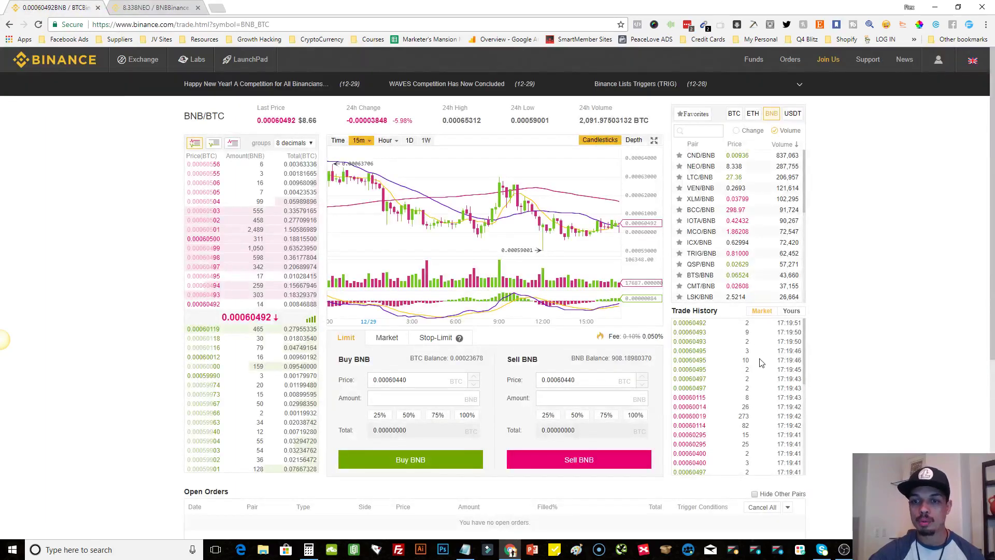
# - Look through the market trade history of the BNB/BTC pair
pyautogui.scroll(-1, 719, 392)
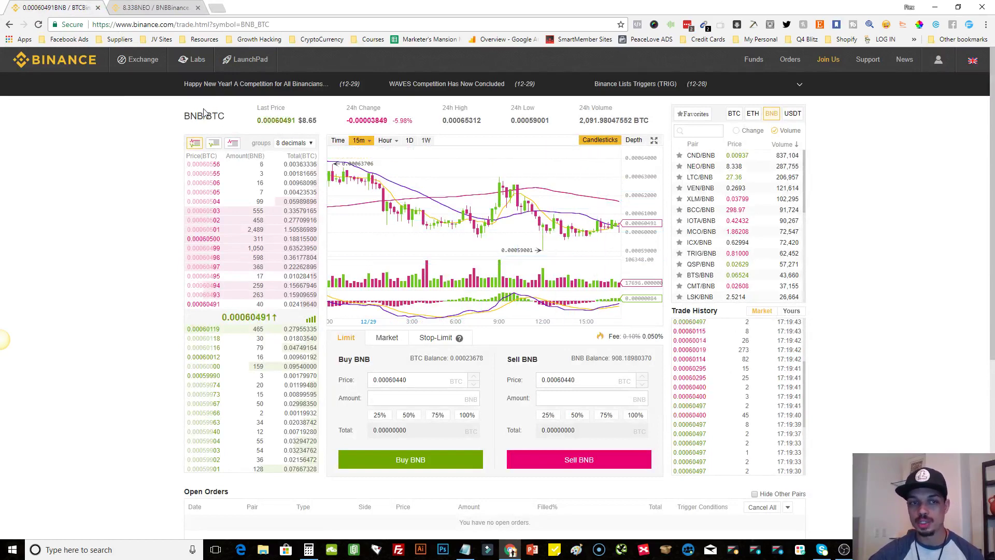
pyautogui.moveTo(187, 115); pyautogui.dragTo(222, 118)
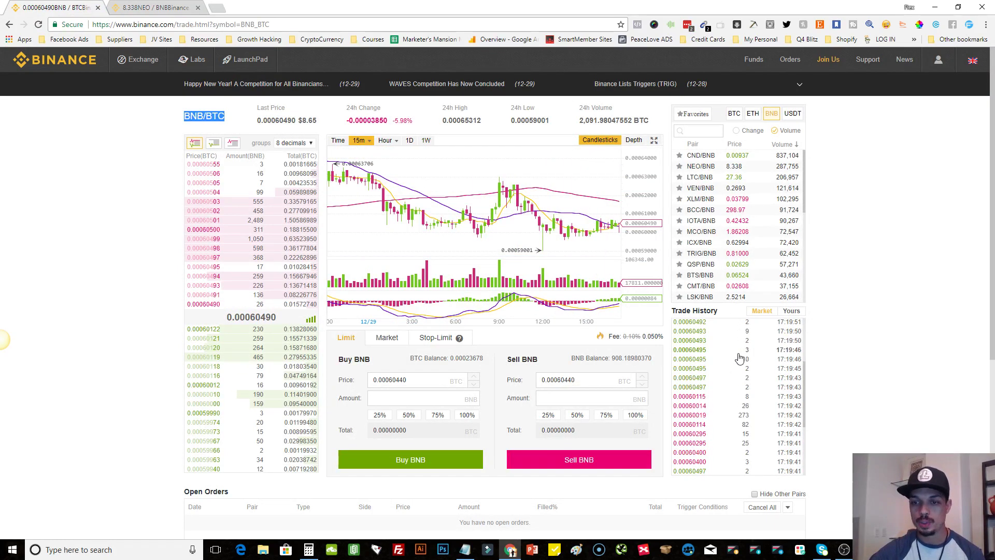
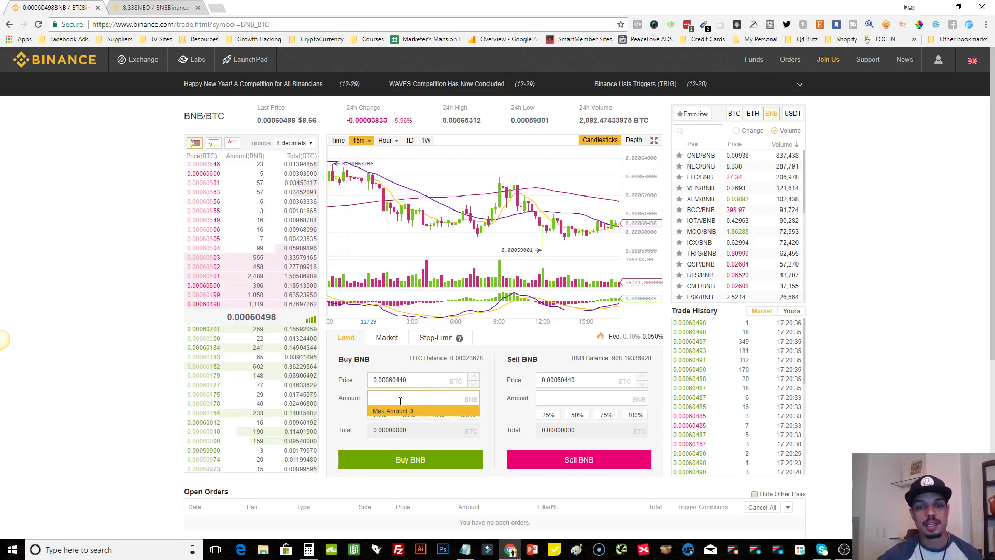
# - Examine the limit Buy BNB form's amount field, its maximum amount hint and the available BTC balance
pyautogui.click(342, 410)
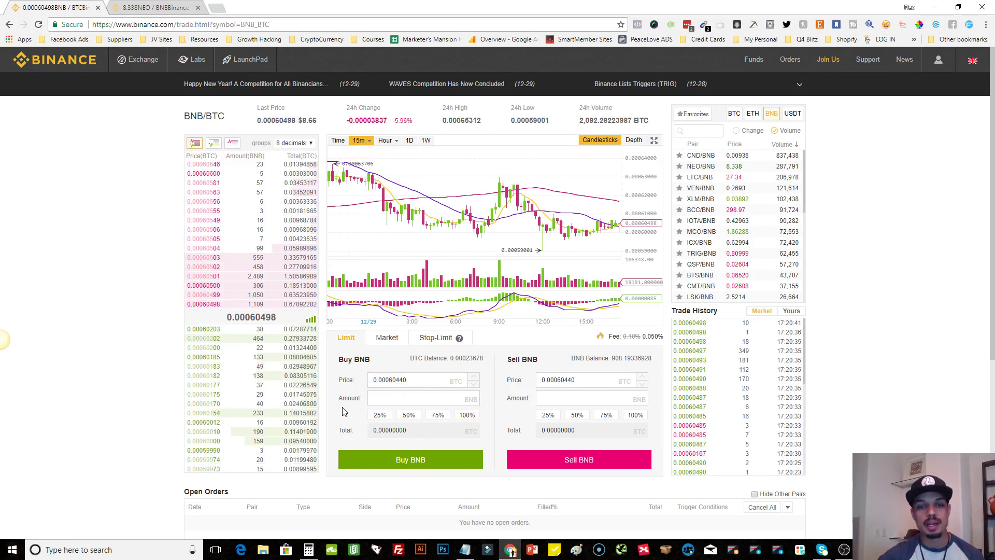
pyautogui.click(379, 397)
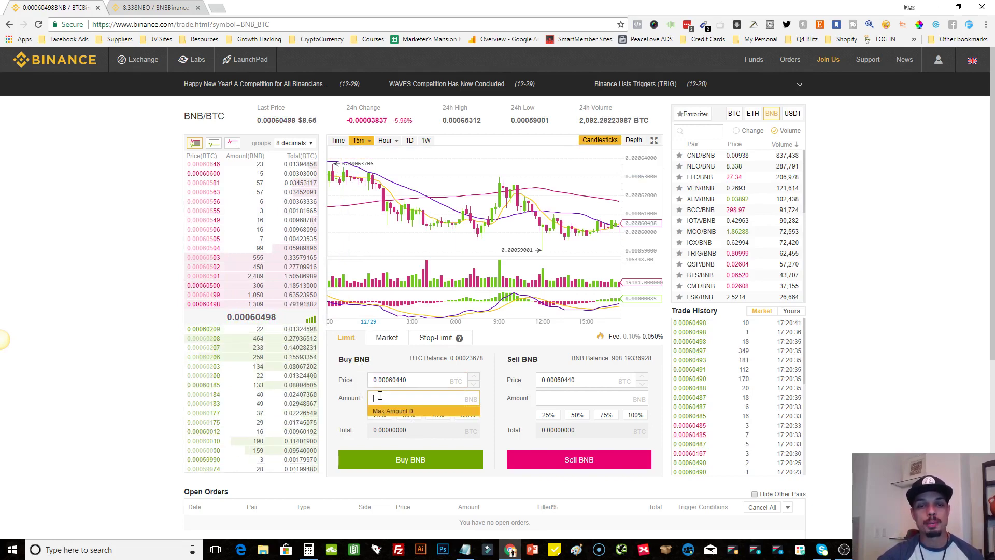
pyautogui.click(413, 412)
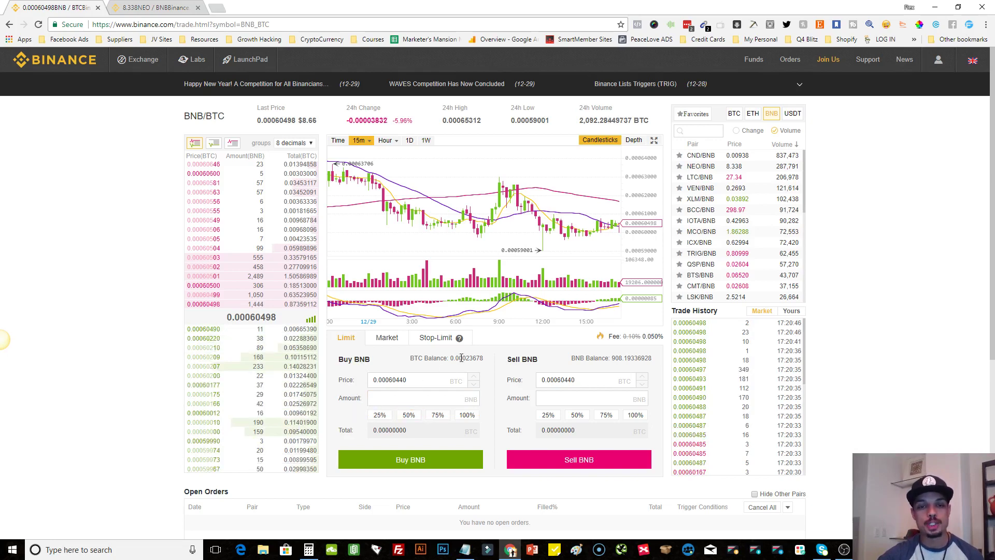
pyautogui.click(409, 399)
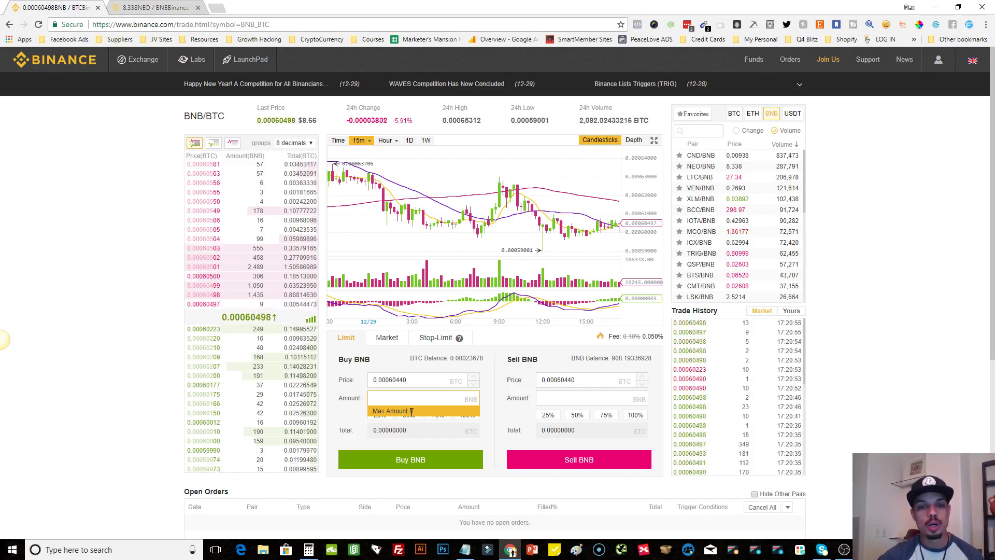
pyautogui.click(334, 419)
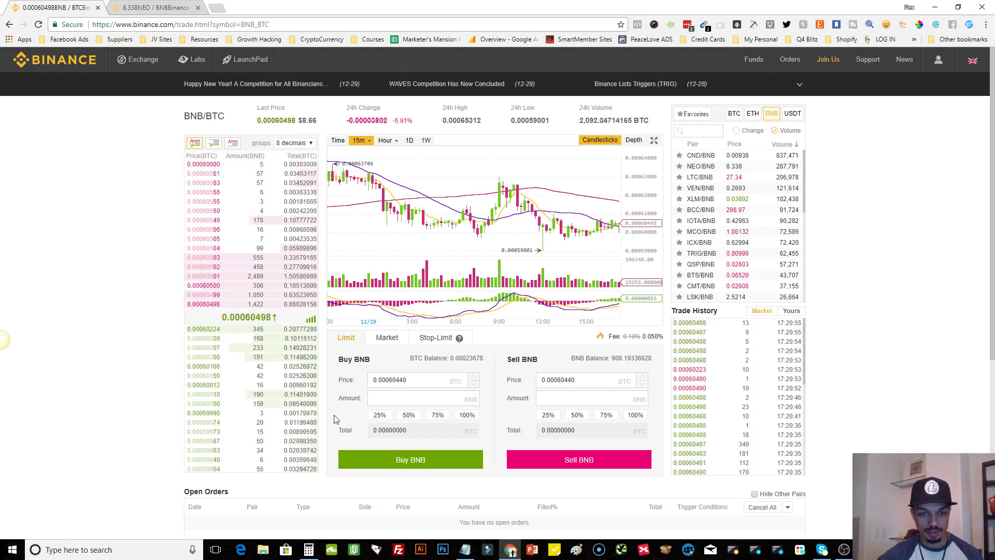
pyautogui.doubleClick(468, 358)
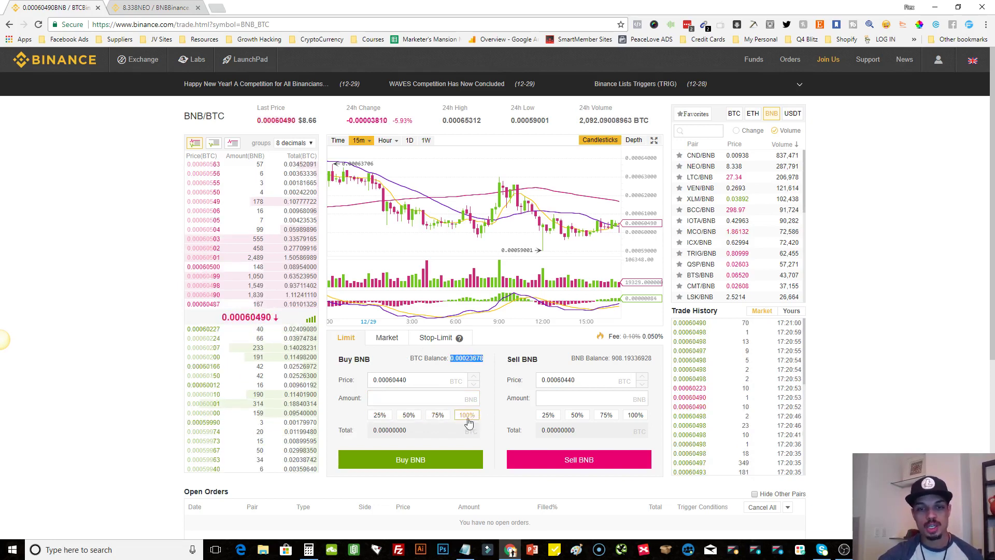
# - Fill the limit Buy BNB amount with 50% of the BTC balance, and the Sell BNB amount with 100% of the BNB balance
pyautogui.click(415, 421)
pyautogui.click(415, 420)
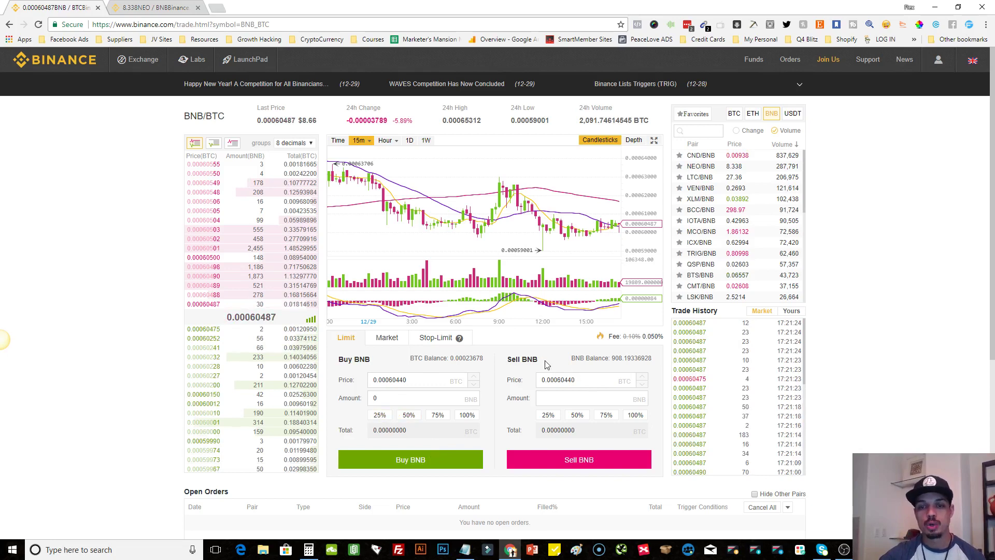
pyautogui.doubleClick(582, 357)
pyautogui.click(545, 373)
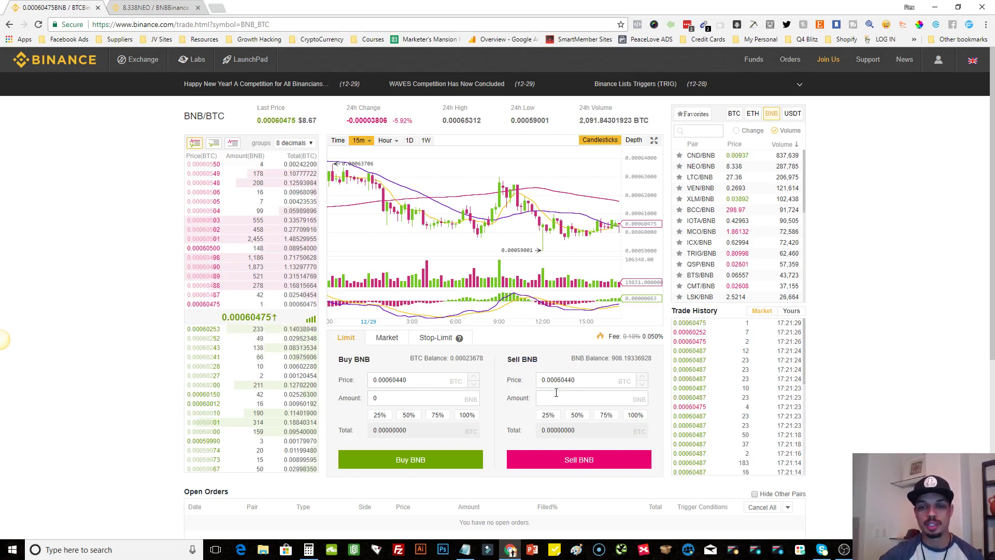
pyautogui.doubleClick(561, 379)
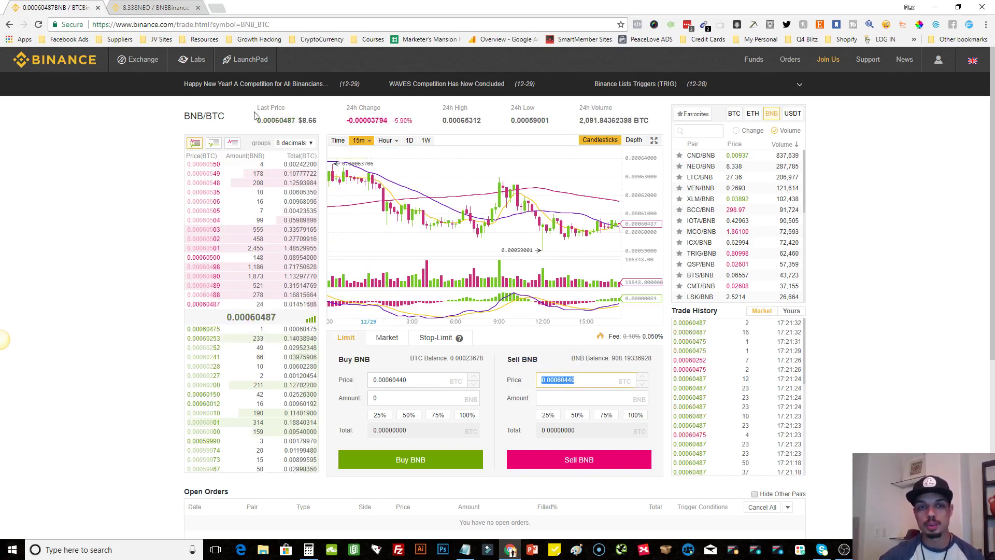
pyautogui.click(577, 417)
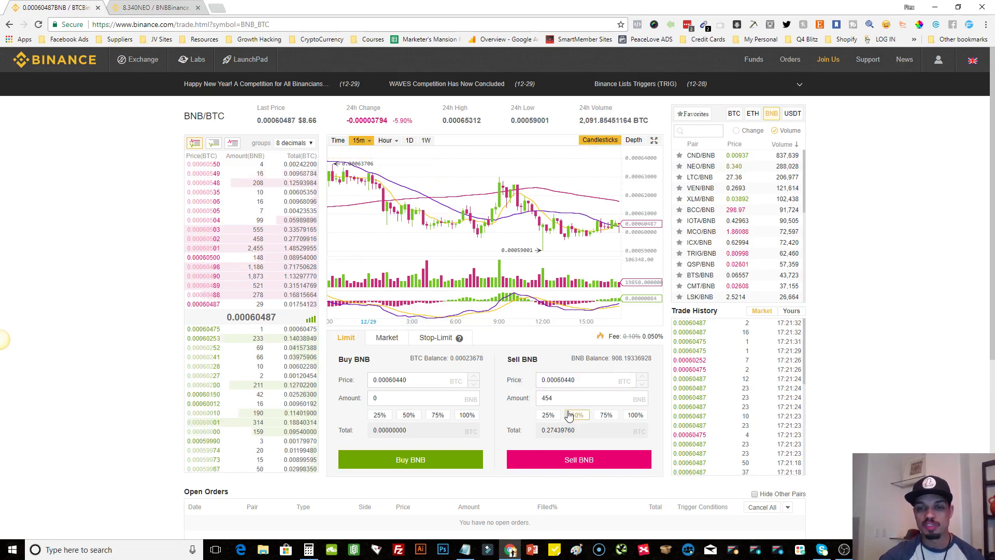
pyautogui.click(607, 415)
pyautogui.click(628, 418)
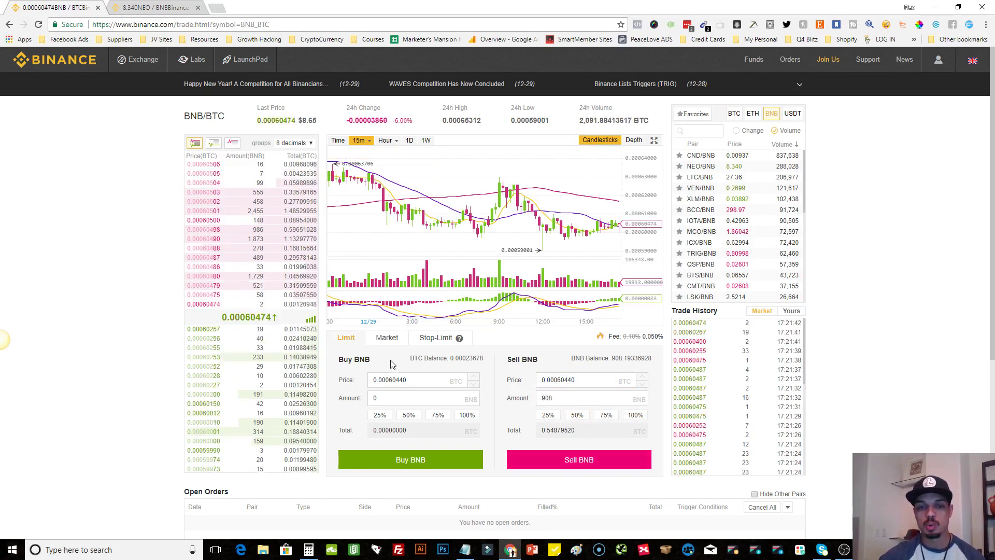
# - Switch the order form to market orders and set the Buy BNB amount to 50
pyautogui.click(392, 342)
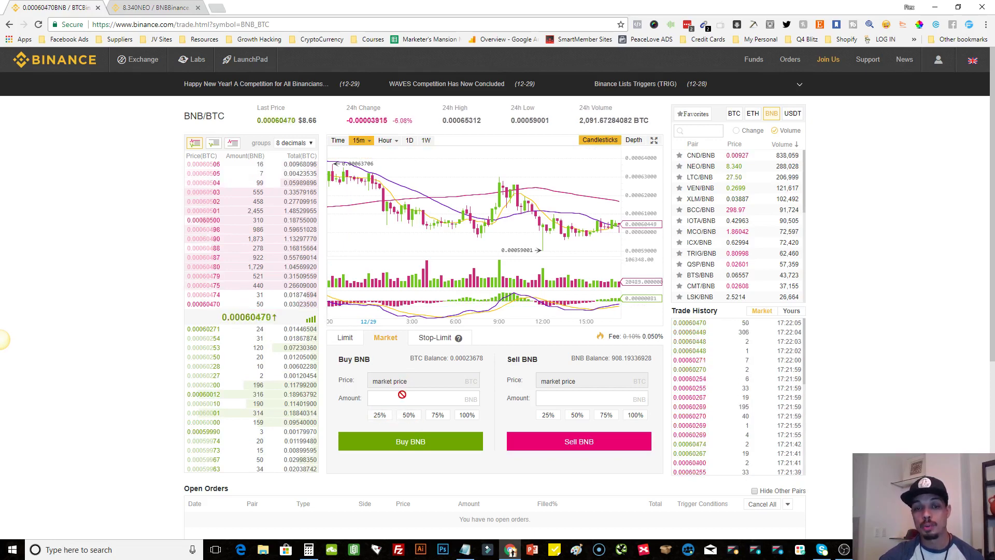
pyautogui.click(467, 415)
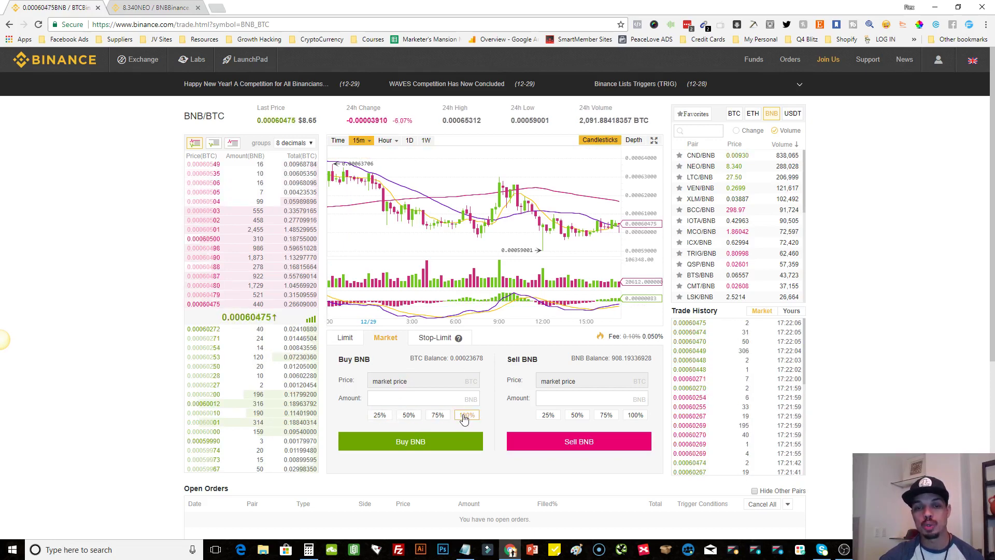
pyautogui.click(412, 399)
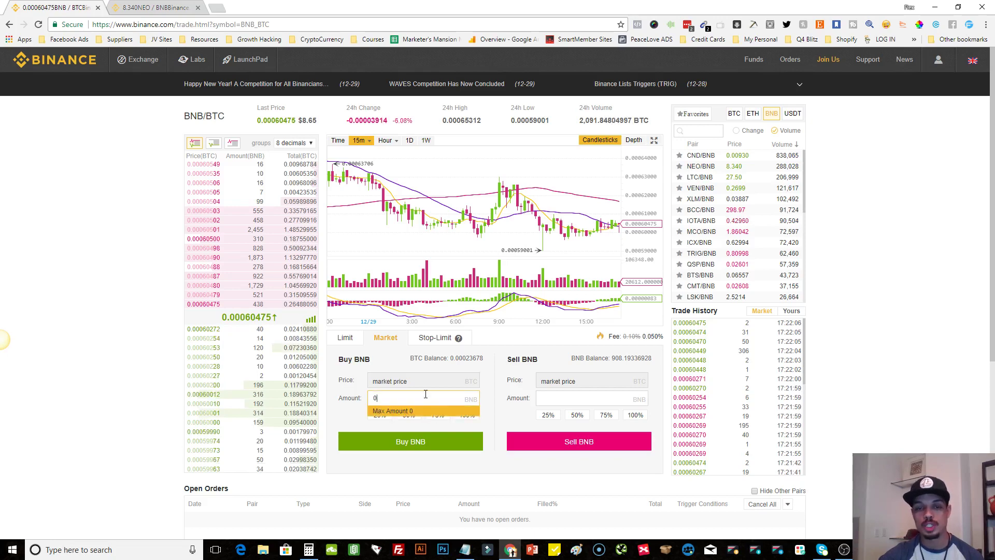
pyautogui.write('50')
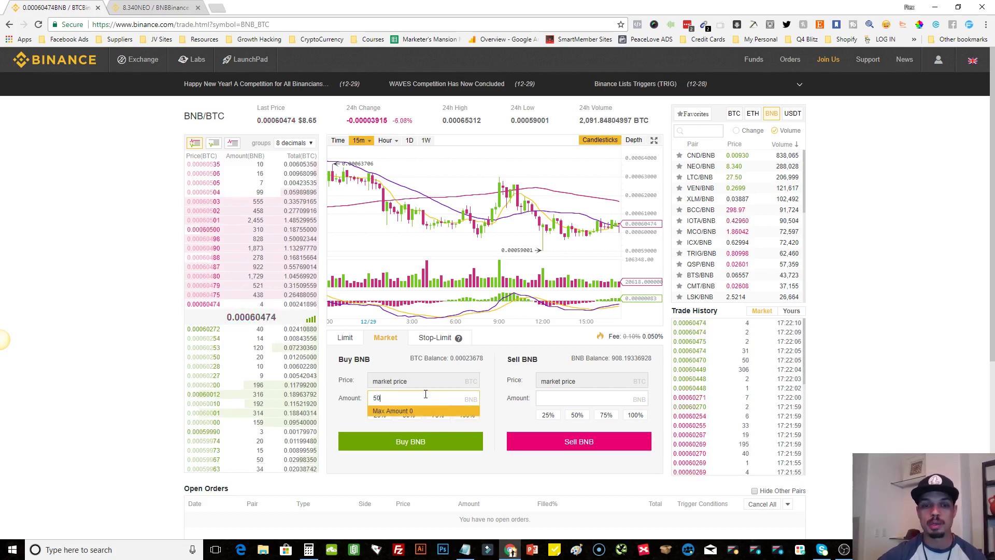
pyautogui.click(350, 415)
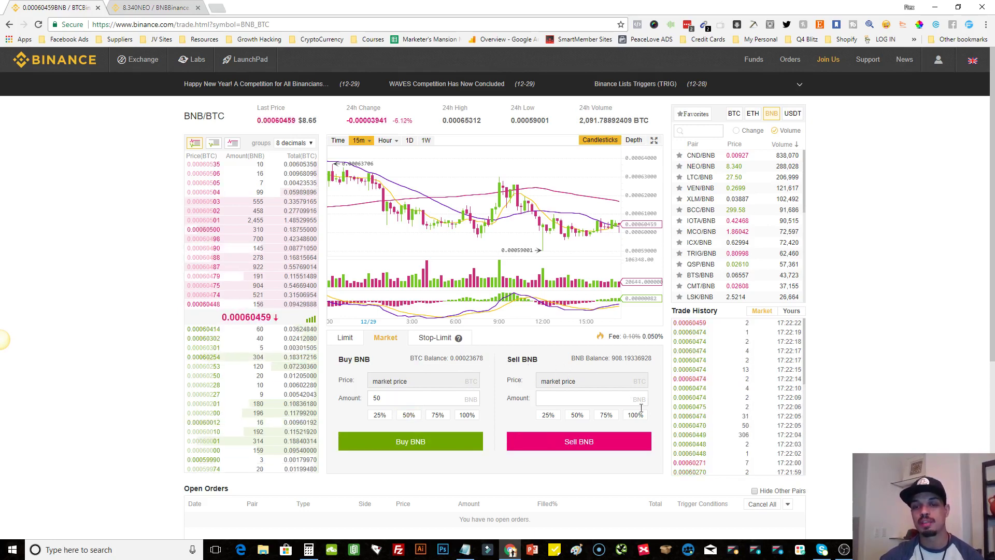
# - Fill the market Sell BNB amount with 75% of the BNB balance
pyautogui.click(606, 415)
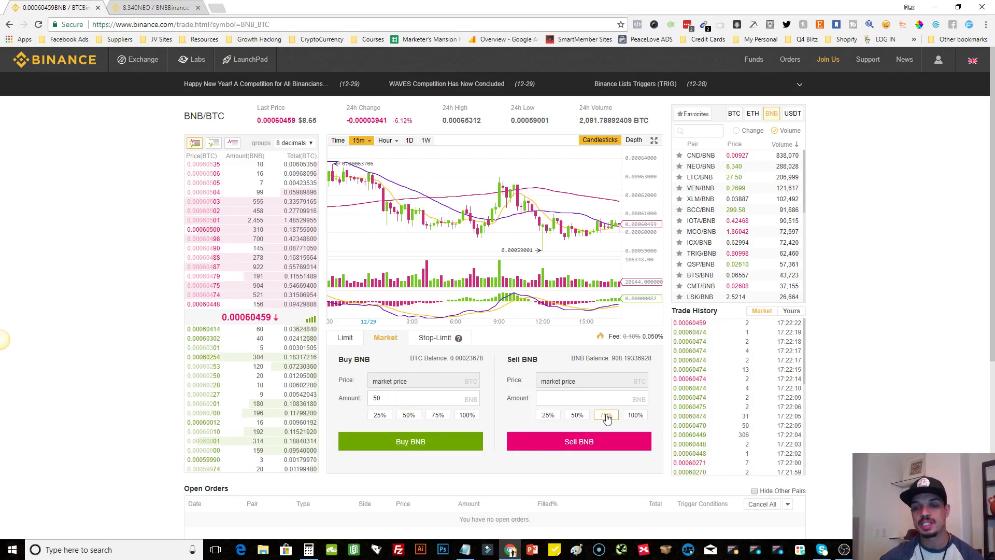
pyautogui.doubleClick(548, 399)
pyautogui.click(523, 410)
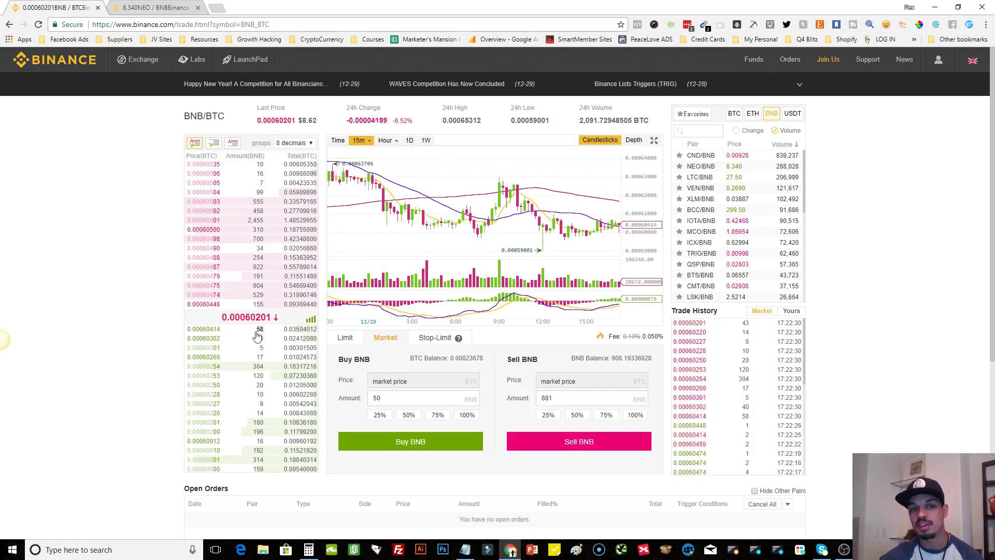
# - Switch to stop-limit orders and fill the Sell BNB amount with 50% of the BNB balance
pyautogui.click(428, 340)
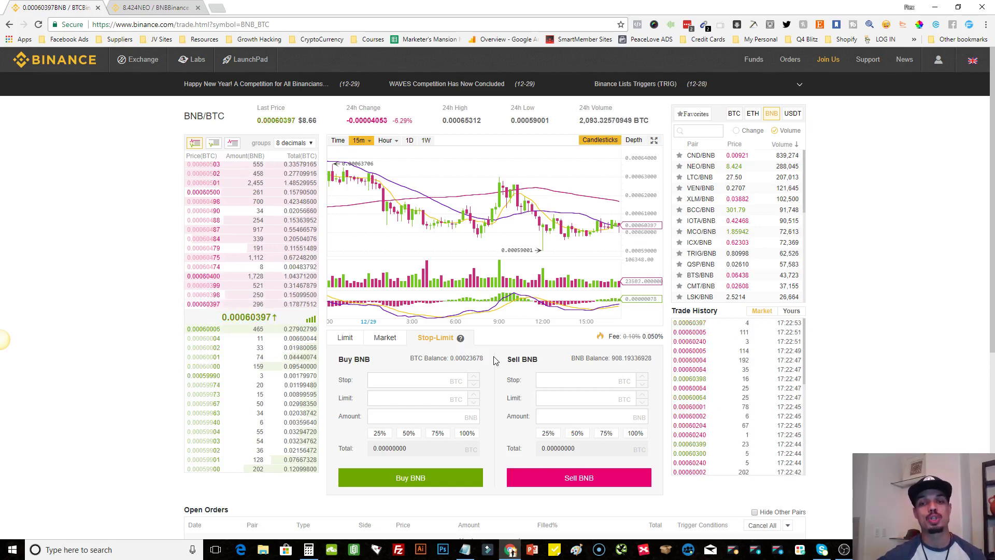
pyautogui.click(604, 382)
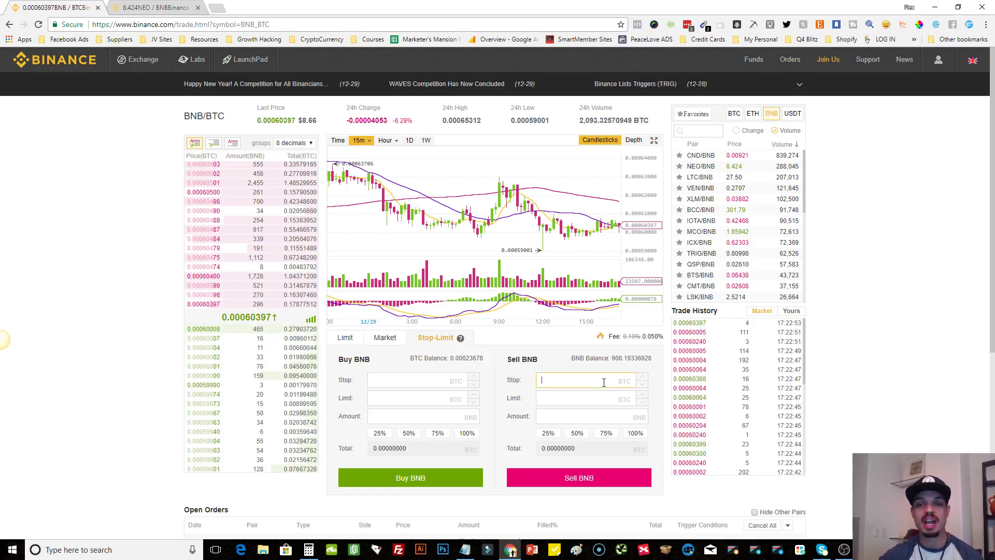
pyautogui.click(583, 437)
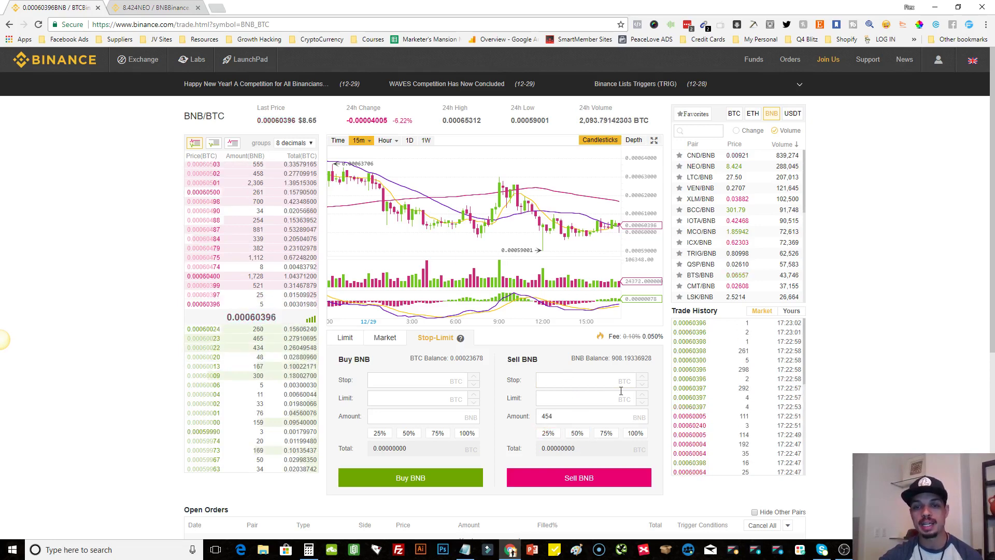
# - Try to copy the last BNB/BTC price into the stop price of the stop-limit Sell BNB form
pyautogui.doubleClick(267, 121)
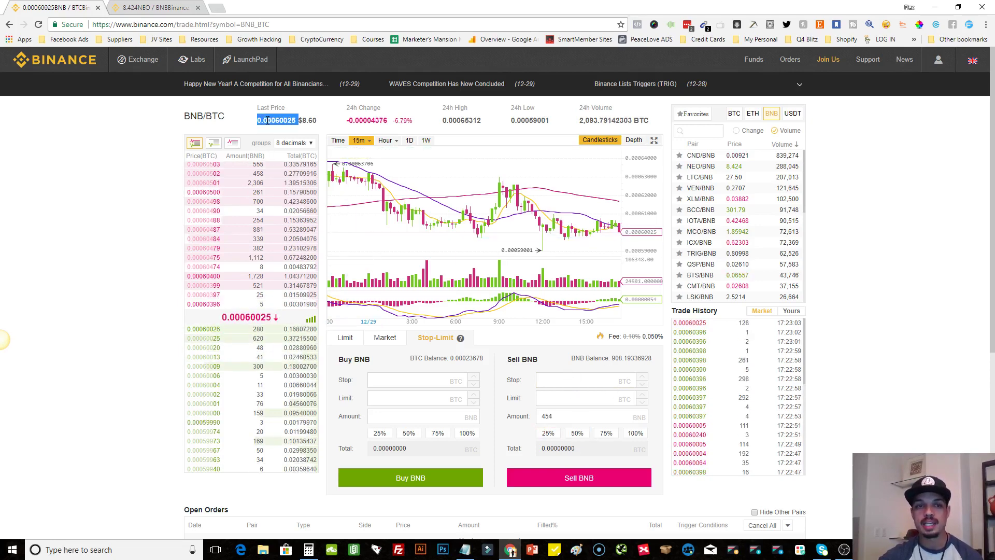
pyautogui.click(562, 378)
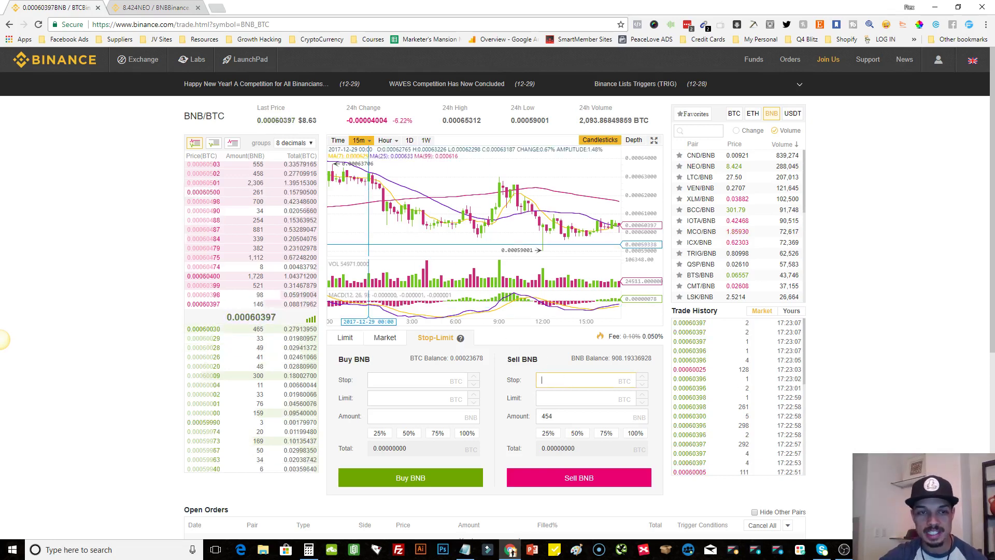
pyautogui.doubleClick(283, 121)
pyautogui.rightClick(283, 120)
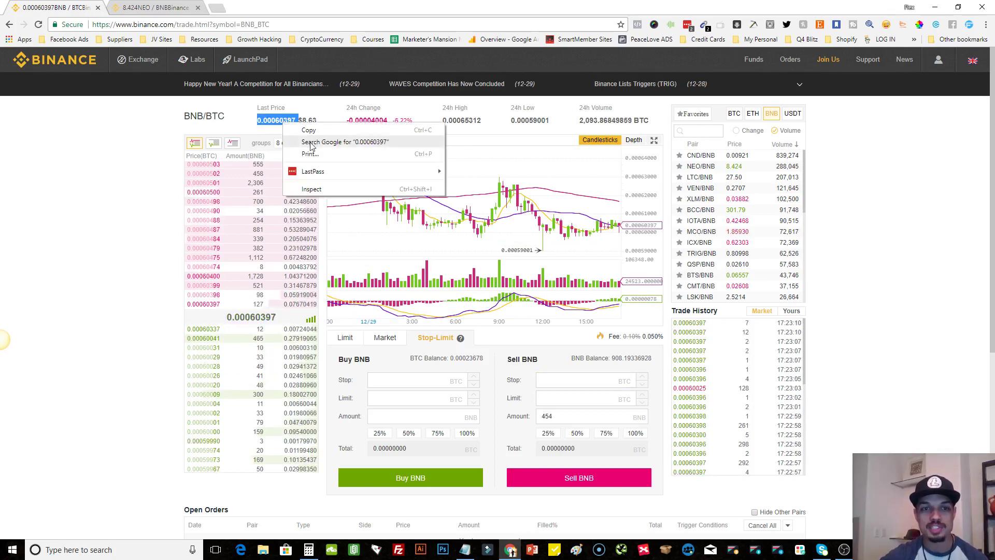
pyautogui.click(306, 127)
pyautogui.click(564, 384)
pyautogui.rightClick(564, 384)
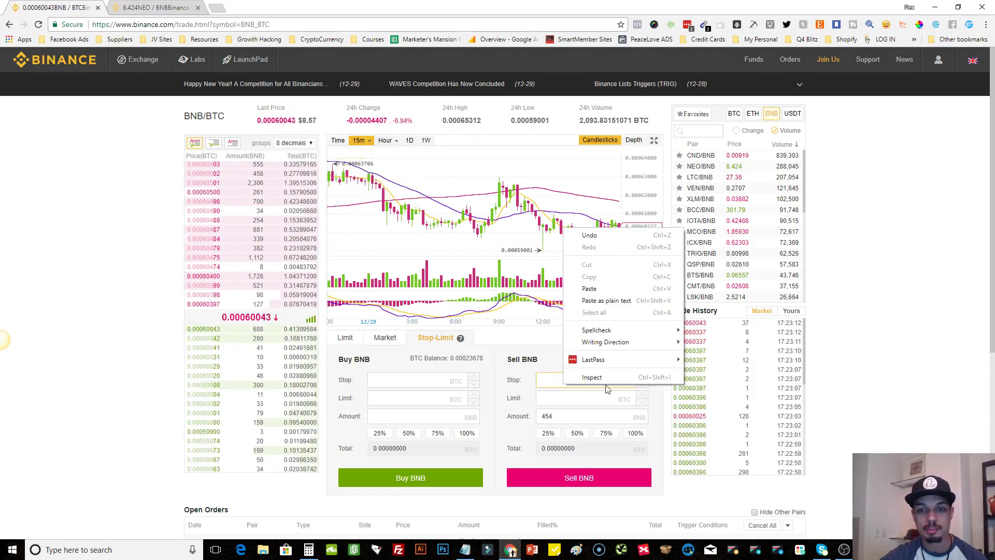
pyautogui.click(596, 286)
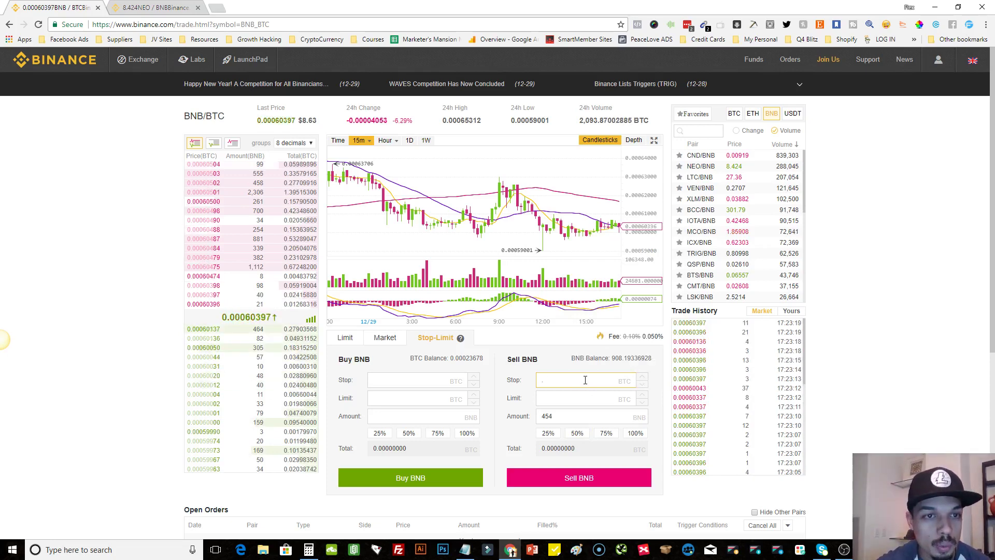
# - Set the stop price of the stop-limit Sell BNB order to .00060000 BTC
pyautogui.write('.000603')
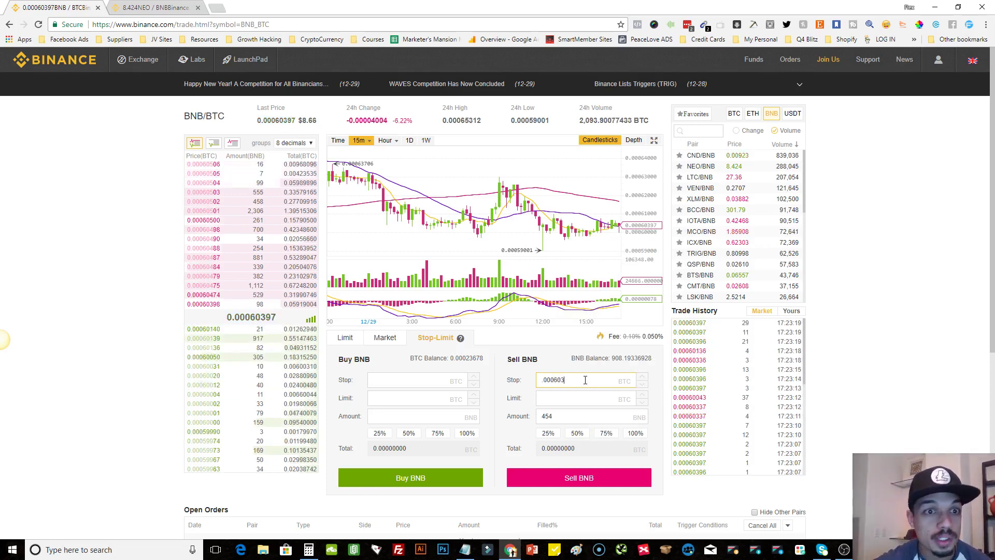
pyautogui.press('BackSpace')
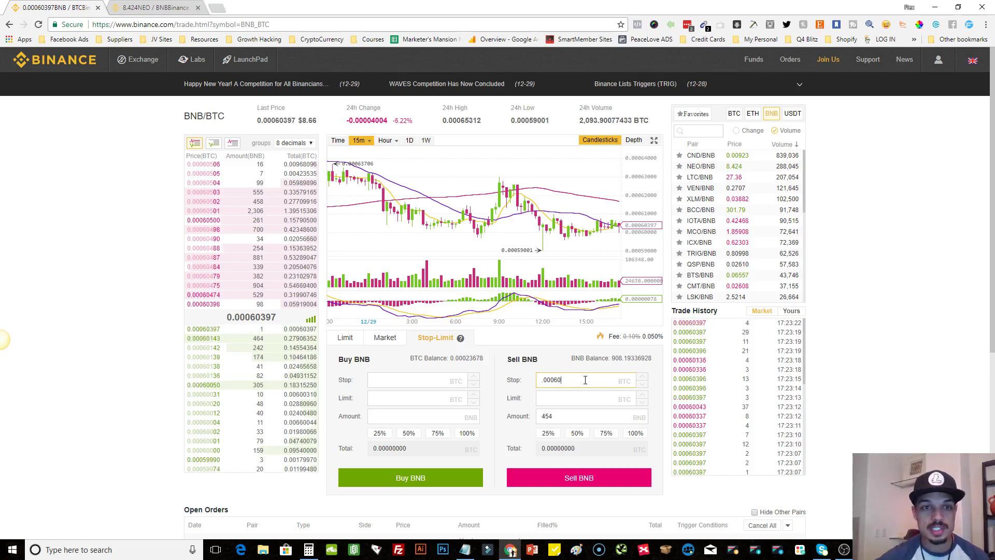
pyautogui.write('000')
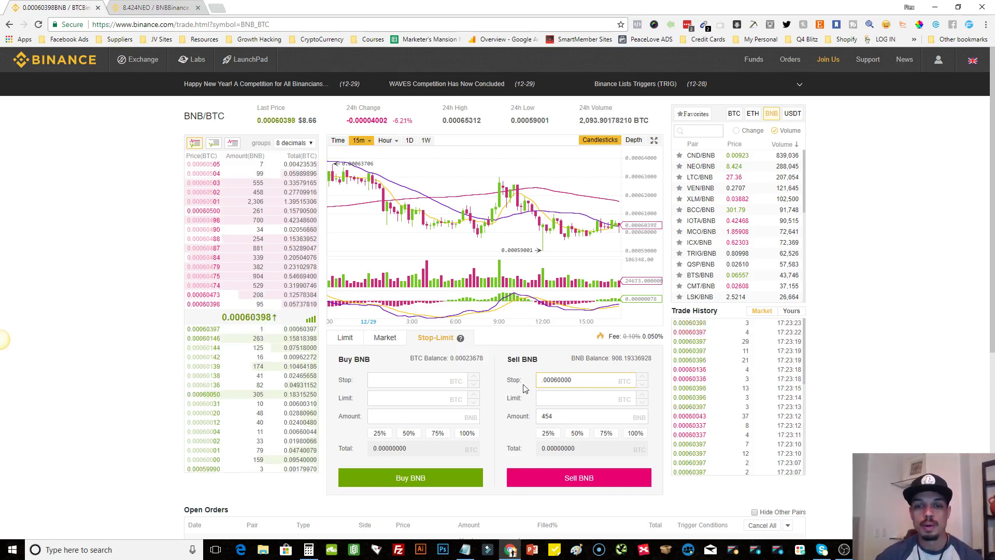
pyautogui.click(515, 359)
pyautogui.tripleClick(538, 360)
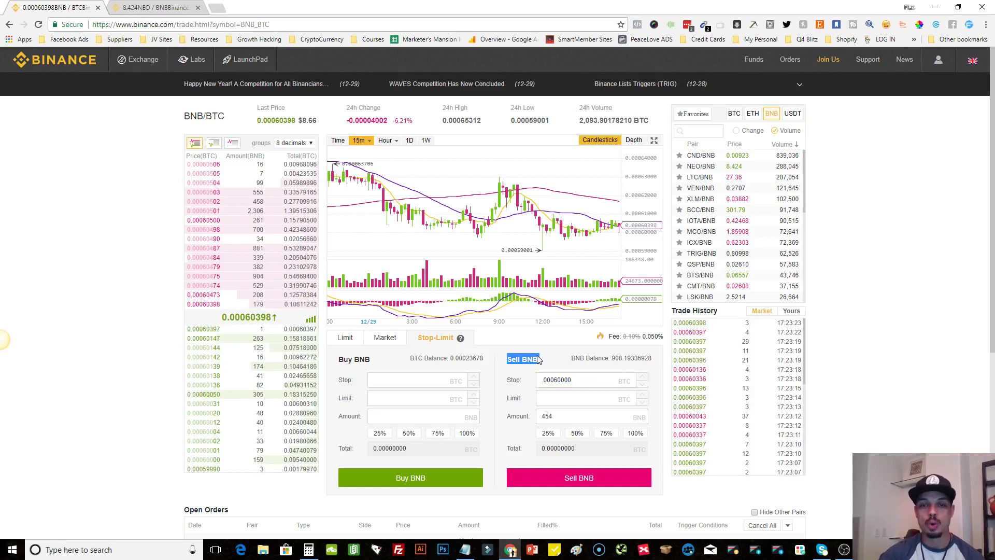
# - Set the limit price of the stop-limit Sell BNB order to .00059000 BTC and check its amount
pyautogui.click(562, 397)
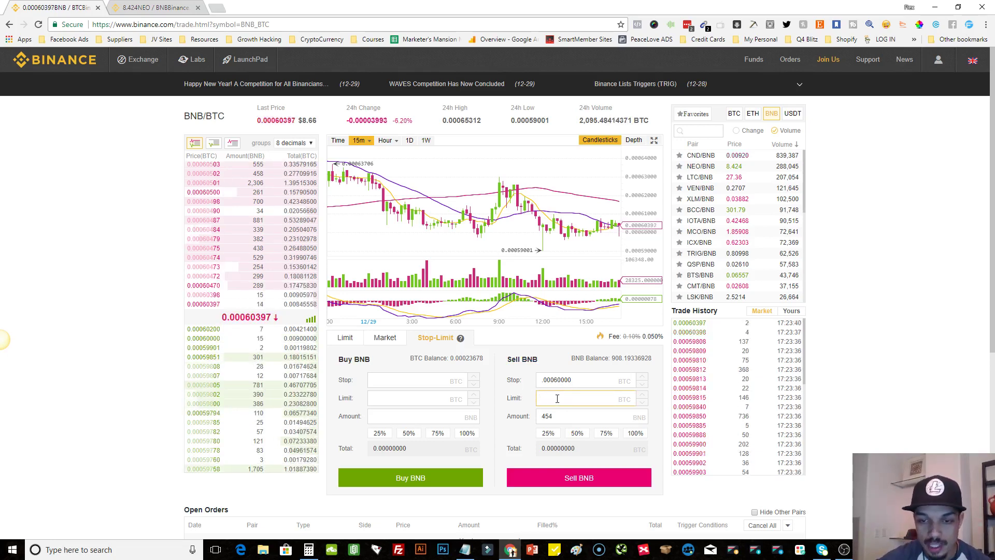
pyautogui.write('.000')
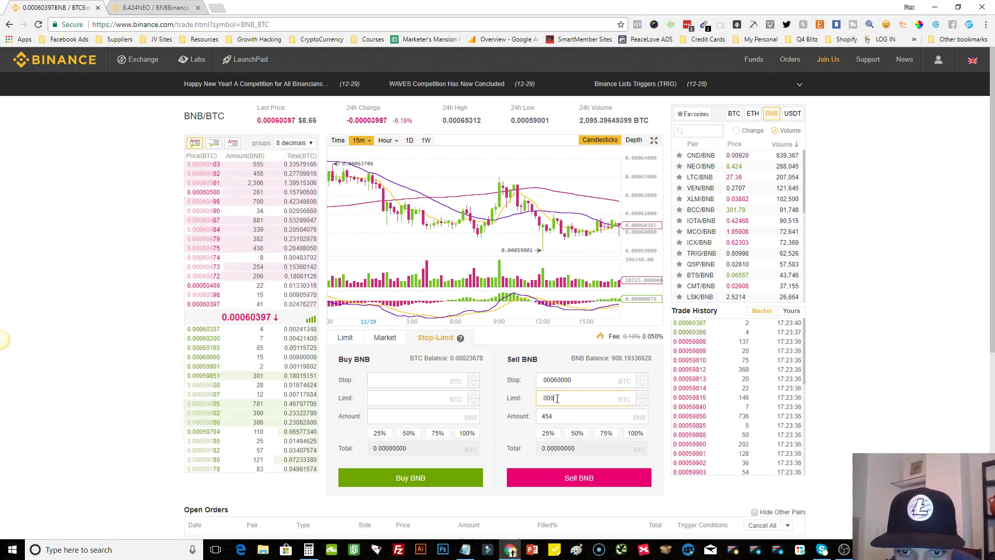
pyautogui.write('59')
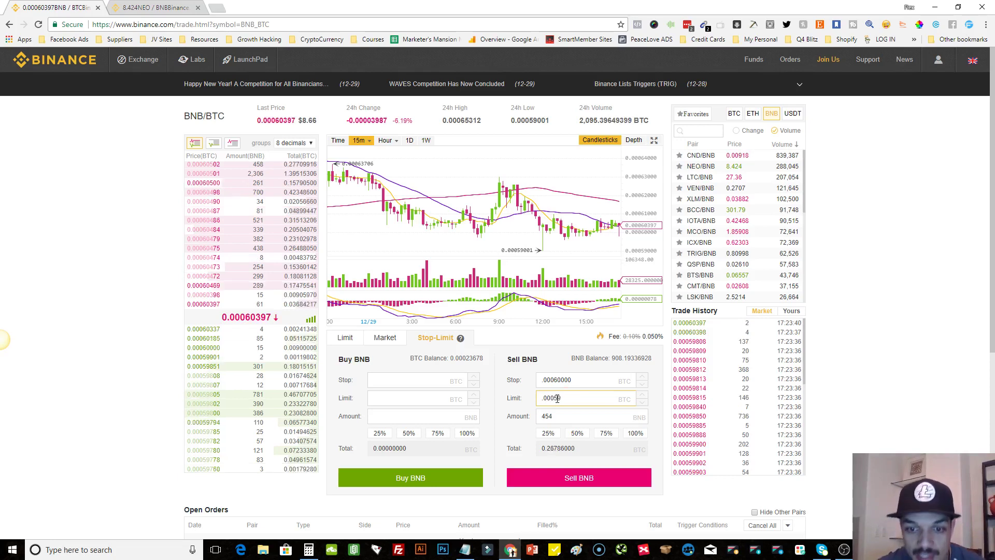
pyautogui.write('000')
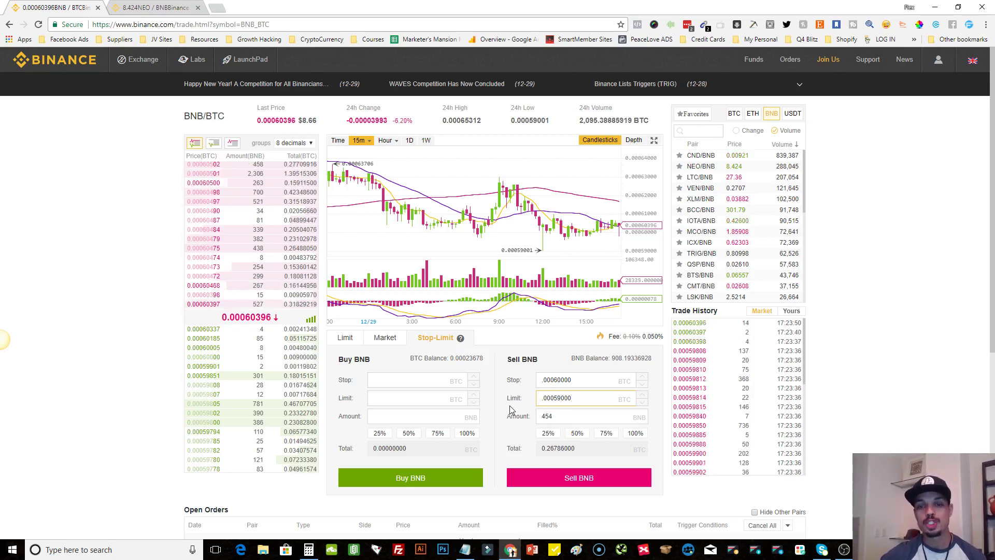
pyautogui.doubleClick(548, 416)
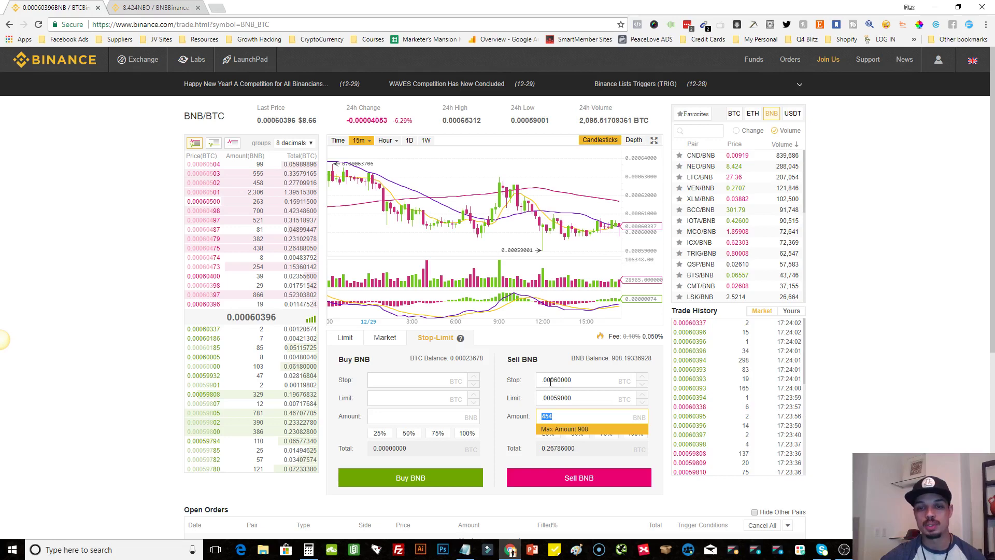
pyautogui.click(524, 391)
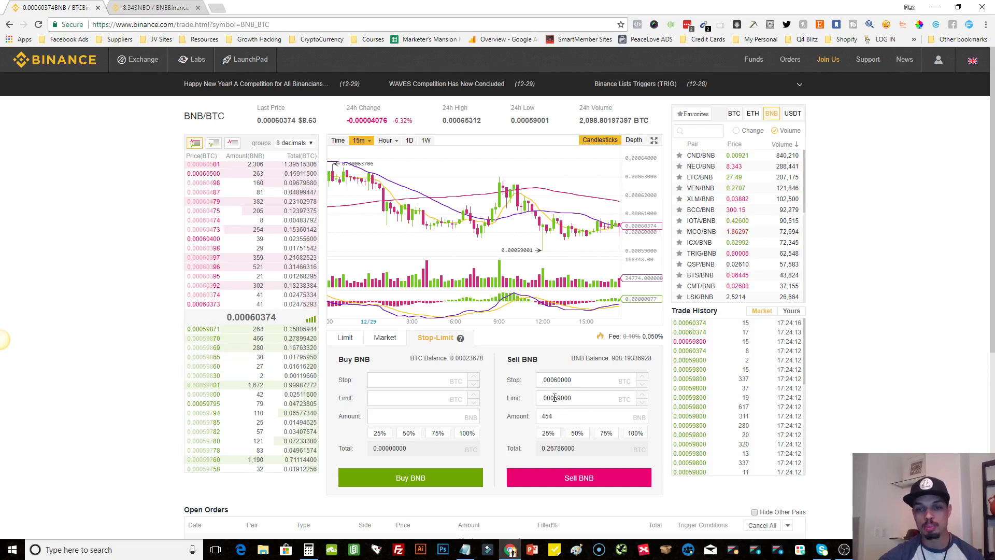
# - Change the stop-limit Sell BNB order to a stop price of .00071 BTC and a limit price of .00070 BTC
pyautogui.moveTo(571, 398); pyautogui.dragTo(550, 398)
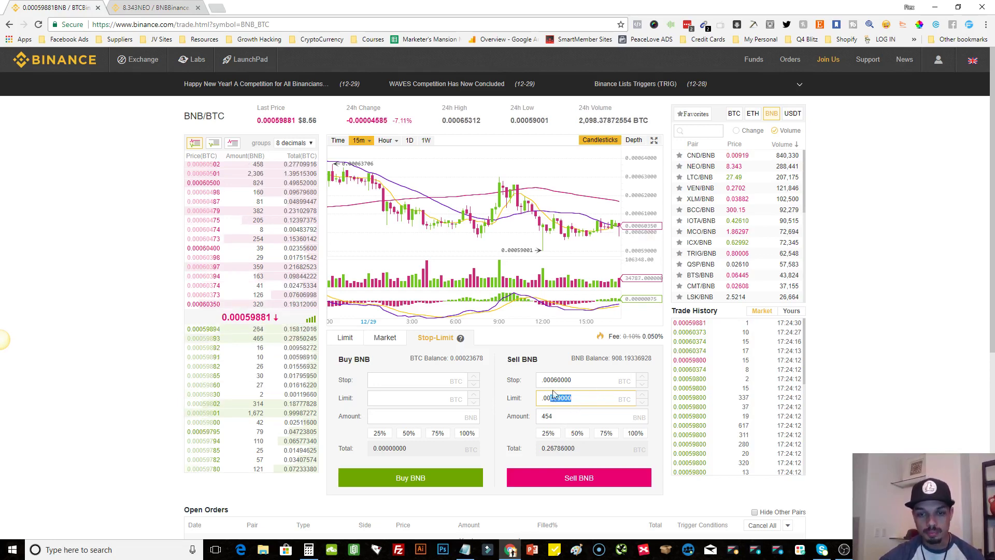
pyautogui.click(555, 381)
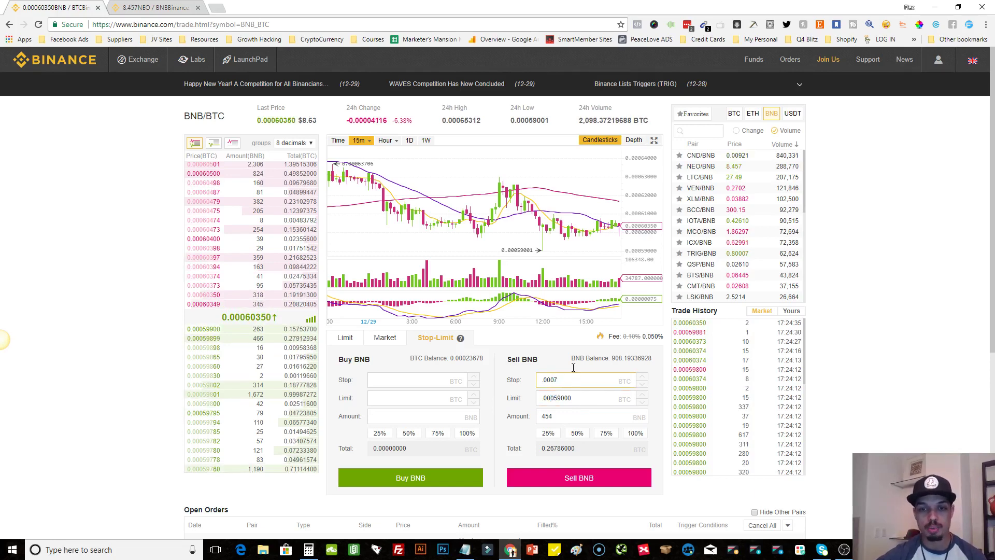
pyautogui.doubleClick(555, 397)
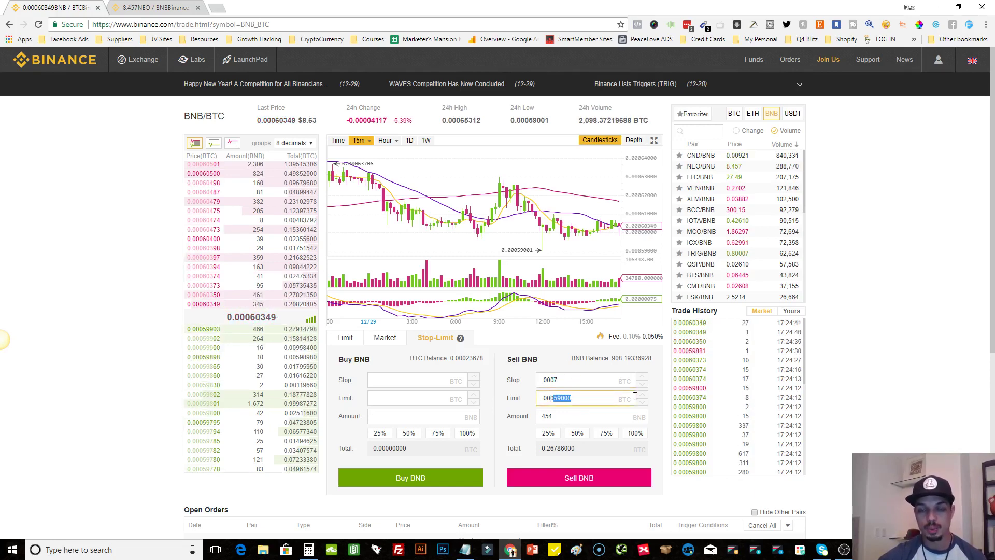
pyautogui.write('.0007')
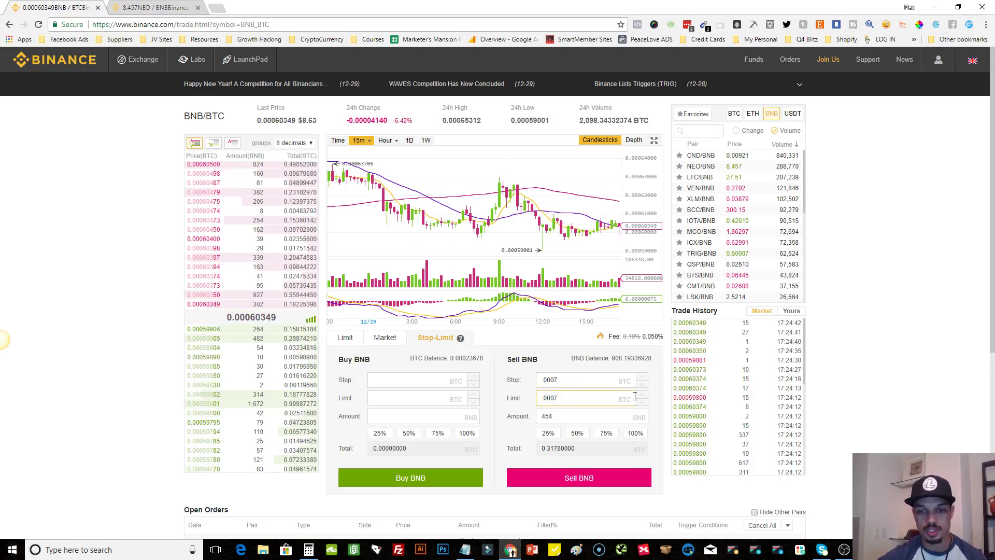
pyautogui.click(565, 382)
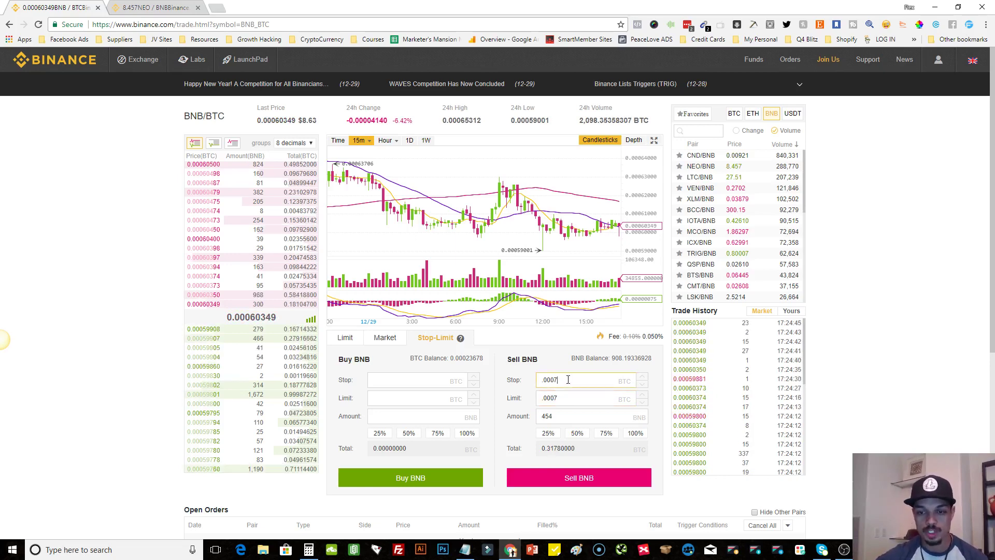
pyautogui.write('1')
pyautogui.click(569, 399)
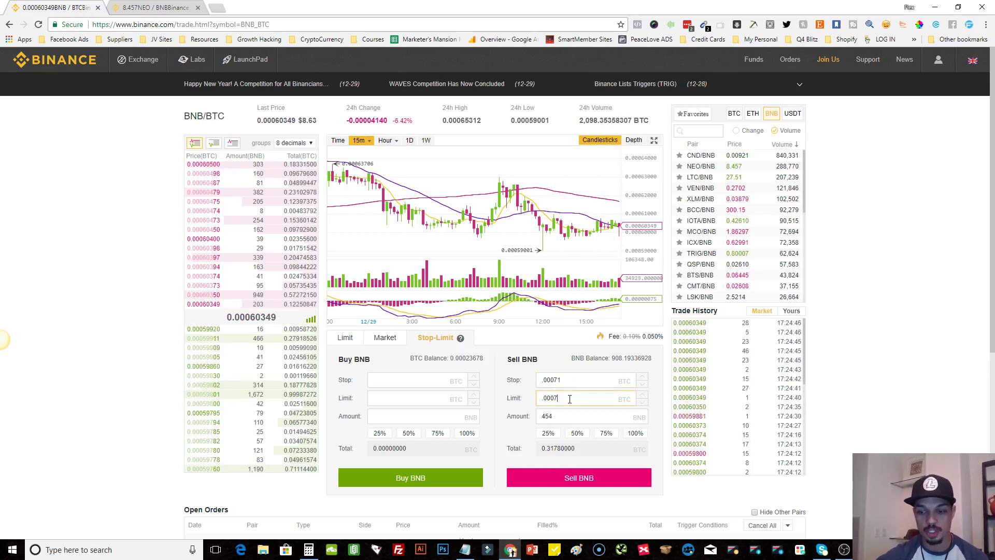
pyautogui.write('0')
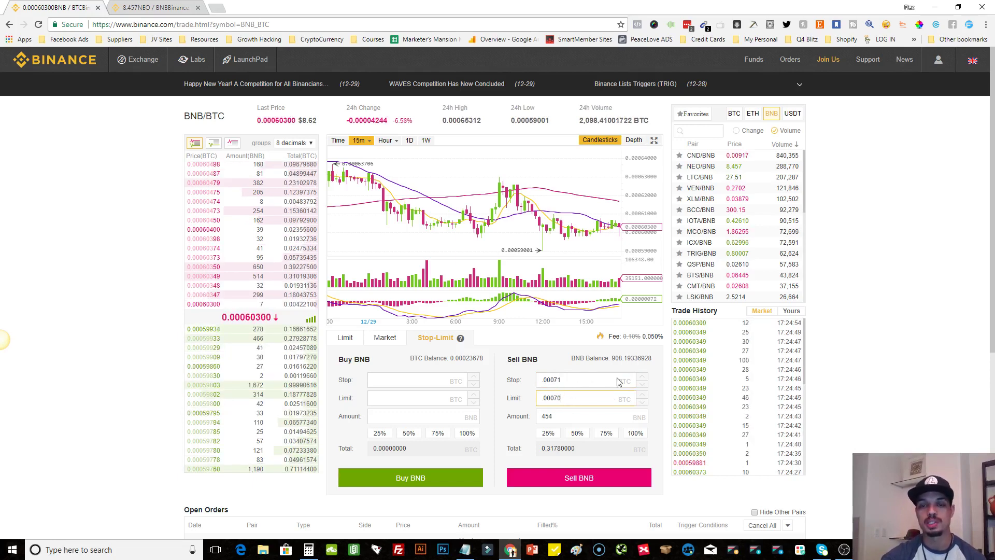
# - Open the stop price of the stop-limit Buy BNB form for editing
pyautogui.click(414, 380)
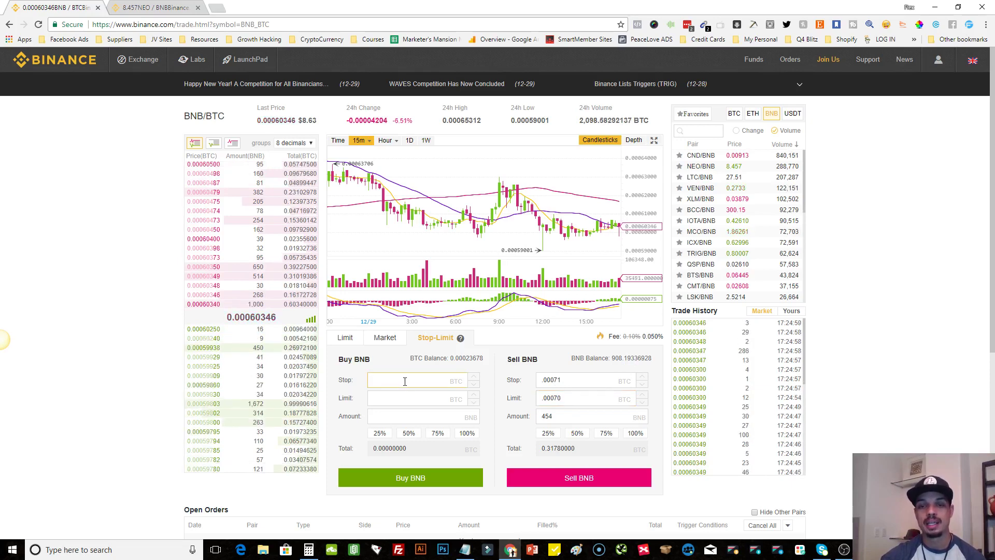